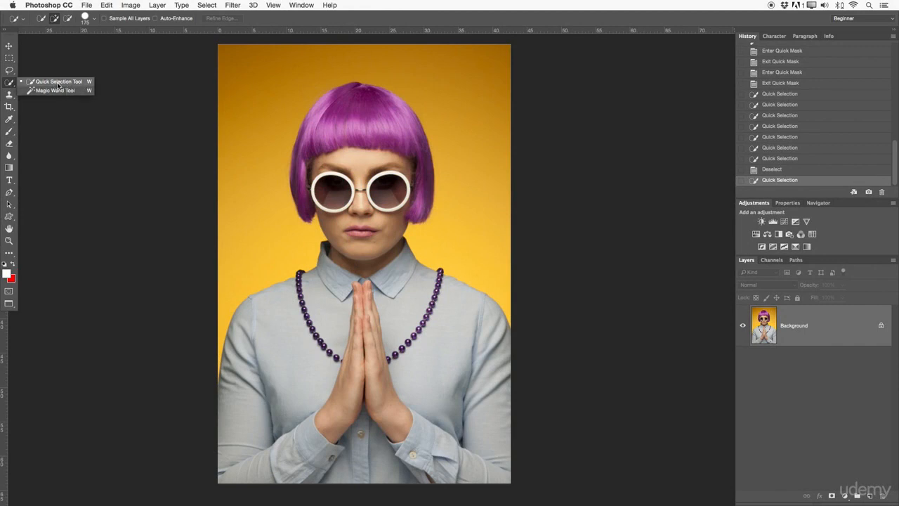
# Pick the Quick Selection tool in new-selection mode and review its brush settings.
pyautogui.click(58, 85)
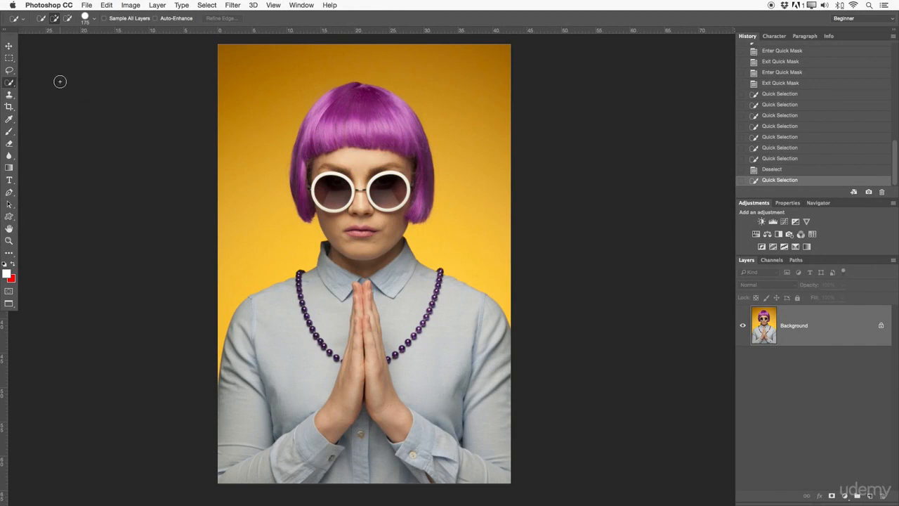
pyautogui.click(41, 20)
pyautogui.click(92, 22)
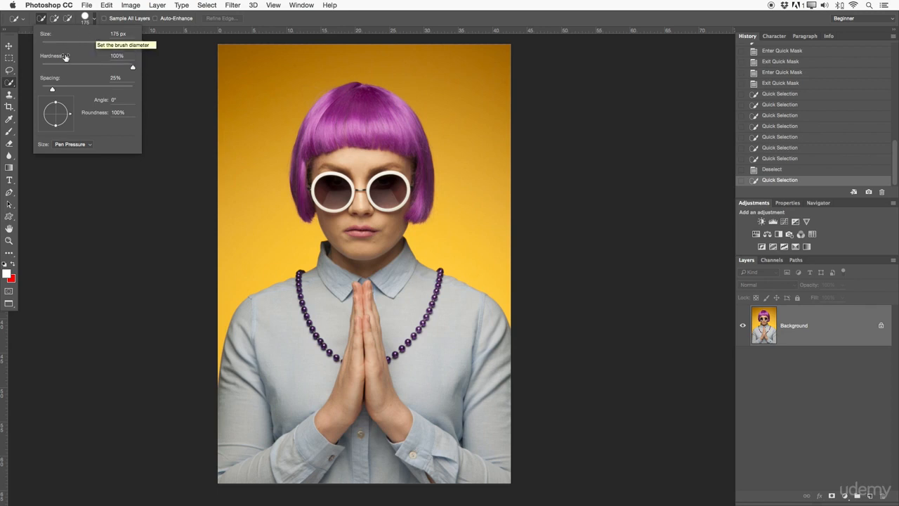
pyautogui.click(95, 21)
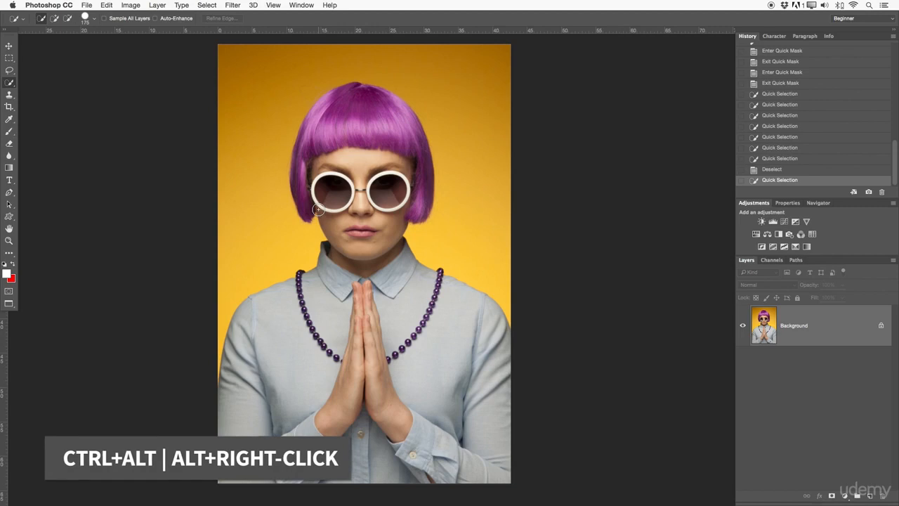
# Resize the Quick Selection brush interactively to about 304 px, adjusting its hardness along the way.
pyautogui.moveTo(330, 208)
pyautogui.mouseDown()
pyautogui.moveTo(453, 223)
pyautogui.moveTo(428, 225)
pyautogui.moveTo(361, 201)
pyautogui.moveTo(391, 220)
pyautogui.moveTo(409, 218)
pyautogui.moveTo(384, 201)
pyautogui.moveTo(361, 201)
pyautogui.moveTo(358, 215)
pyautogui.moveTo(398, 185)
pyautogui.moveTo(423, 221)
pyautogui.moveTo(389, 204)
pyautogui.mouseUp()
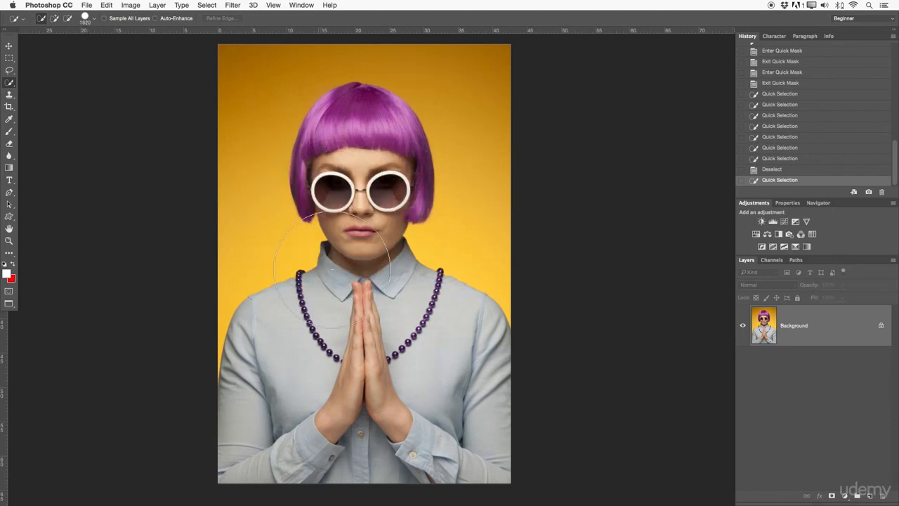
pyautogui.moveTo(358, 258)
pyautogui.mouseDown()
pyautogui.moveTo(419, 260)
pyautogui.moveTo(315, 264)
pyautogui.moveTo(415, 265)
pyautogui.moveTo(419, 106)
pyautogui.moveTo(405, 367)
pyautogui.moveTo(419, 115)
pyautogui.moveTo(410, 335)
pyautogui.moveTo(407, 160)
pyautogui.moveTo(403, 247)
pyautogui.mouseUp()
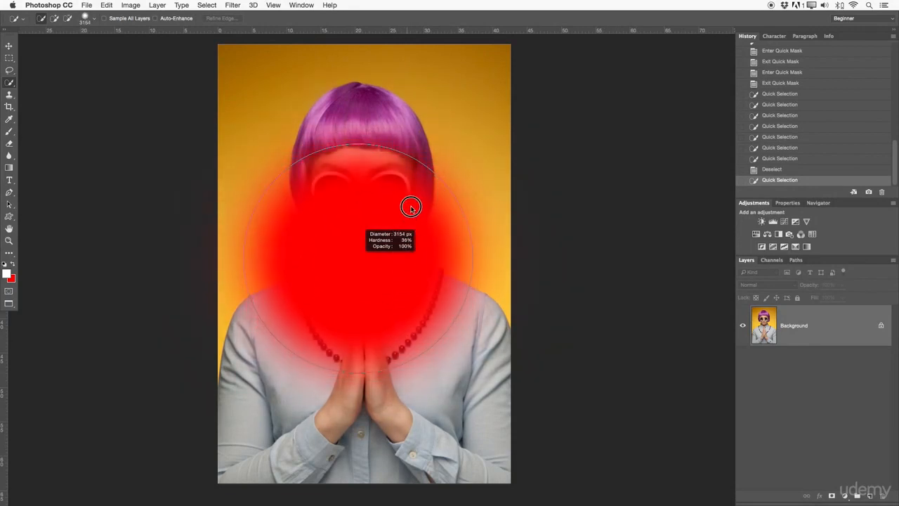
pyautogui.moveTo(412, 223)
pyautogui.mouseDown()
pyautogui.moveTo(404, 301)
pyautogui.moveTo(402, 144)
pyautogui.mouseUp()
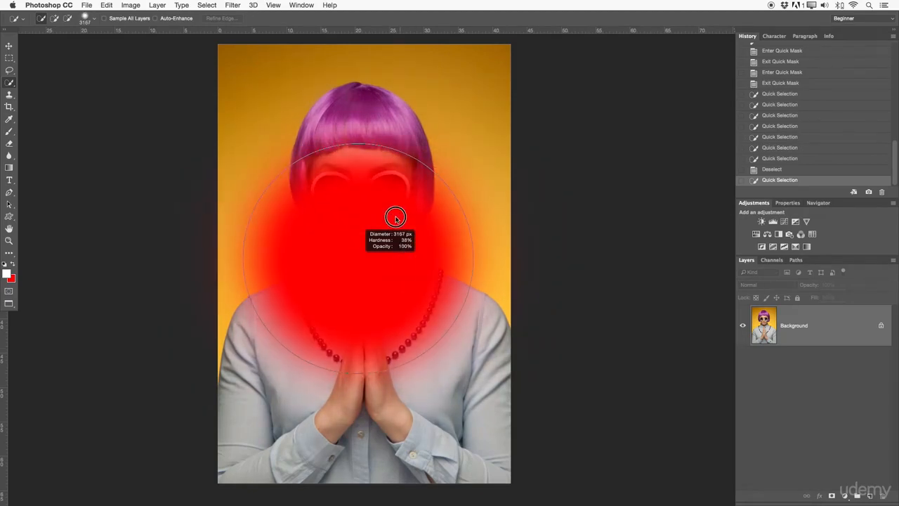
pyautogui.moveTo(379, 343); pyautogui.dragTo(390, 138)
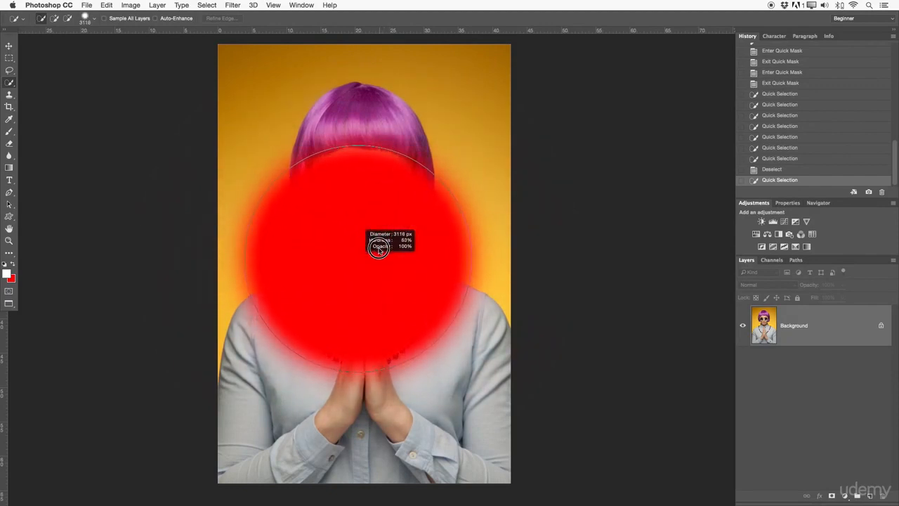
pyautogui.moveTo(381, 225); pyautogui.dragTo(384, 184)
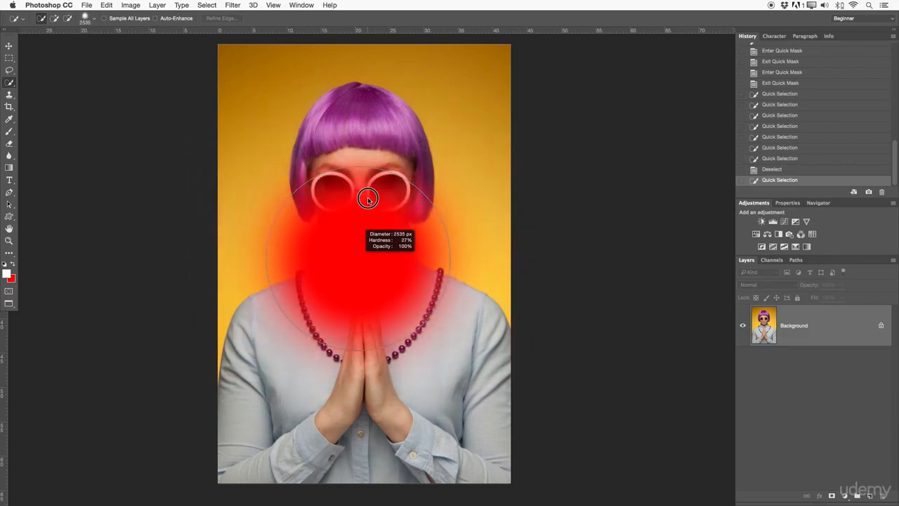
pyautogui.moveTo(363, 365)
pyautogui.mouseDown()
pyautogui.moveTo(361, 271)
pyautogui.moveTo(351, 252)
pyautogui.moveTo(363, 251)
pyautogui.moveTo(352, 391)
pyautogui.moveTo(309, 349)
pyautogui.moveTo(245, 313)
pyautogui.mouseUp()
pyautogui.moveTo(363, 242); pyautogui.dragTo(376, 243)
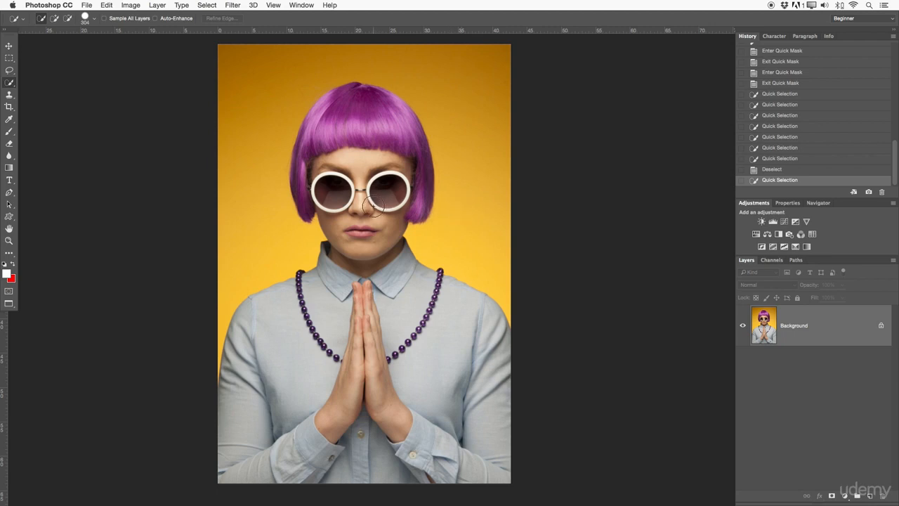
# Select the yellow background and try masking it on an unlocked layer, reverting to the selection in History.
pyautogui.moveTo(229, 275)
pyautogui.mouseDown()
pyautogui.moveTo(286, 244)
pyautogui.moveTo(259, 177)
pyautogui.moveTo(263, 89)
pyautogui.moveTo(333, 54)
pyautogui.moveTo(395, 44)
pyautogui.moveTo(459, 108)
pyautogui.moveTo(469, 160)
pyautogui.moveTo(460, 215)
pyautogui.moveTo(447, 216)
pyautogui.mouseUp()
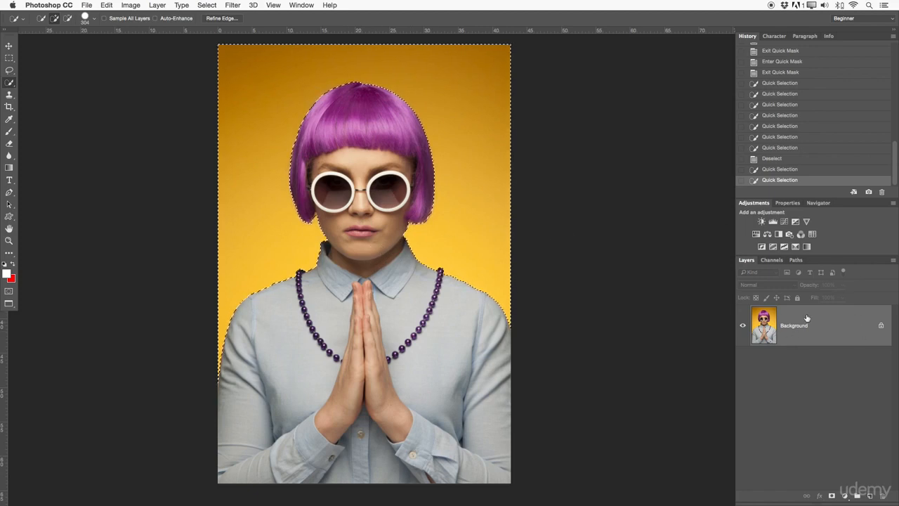
pyautogui.click(879, 326)
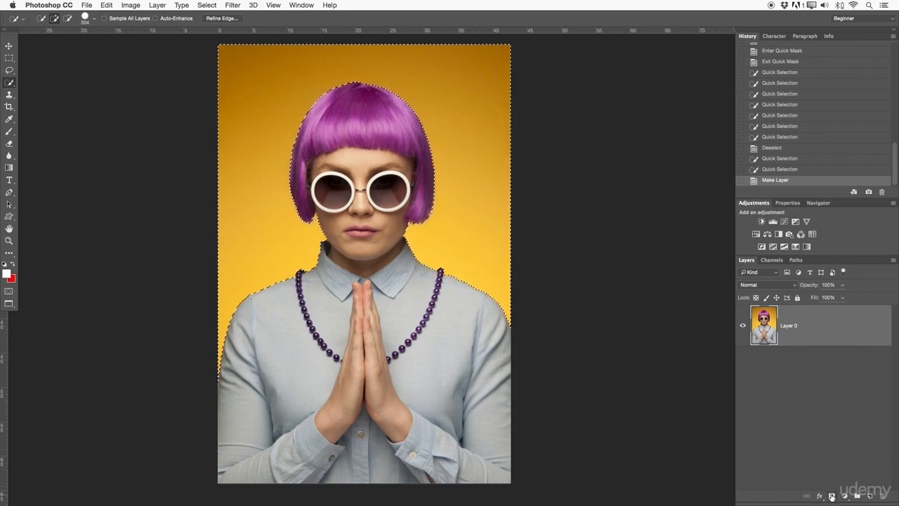
pyautogui.click(832, 496)
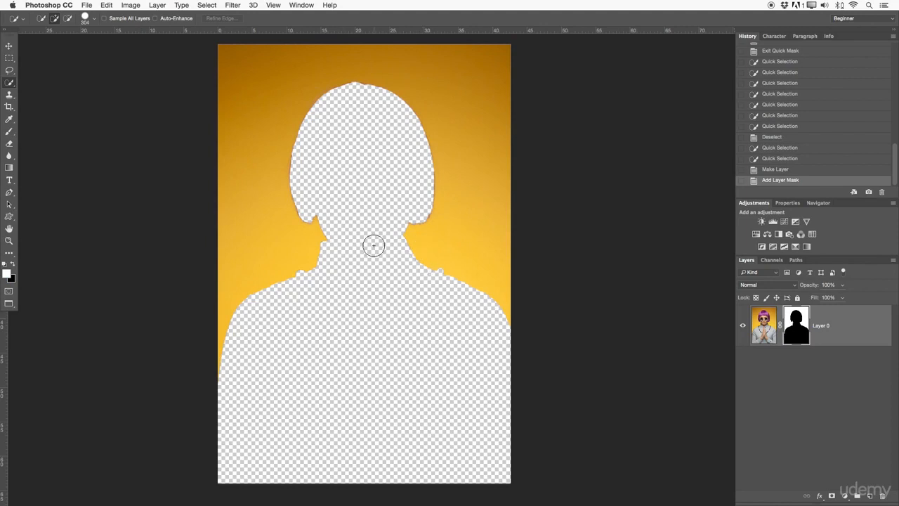
pyautogui.press('z')
pyautogui.click(334, 220)
pyautogui.moveTo(326, 215); pyautogui.dragTo(376, 216)
pyautogui.moveTo(373, 359); pyautogui.dragTo(309, 346)
pyautogui.moveTo(475, 369); pyautogui.dragTo(470, 293)
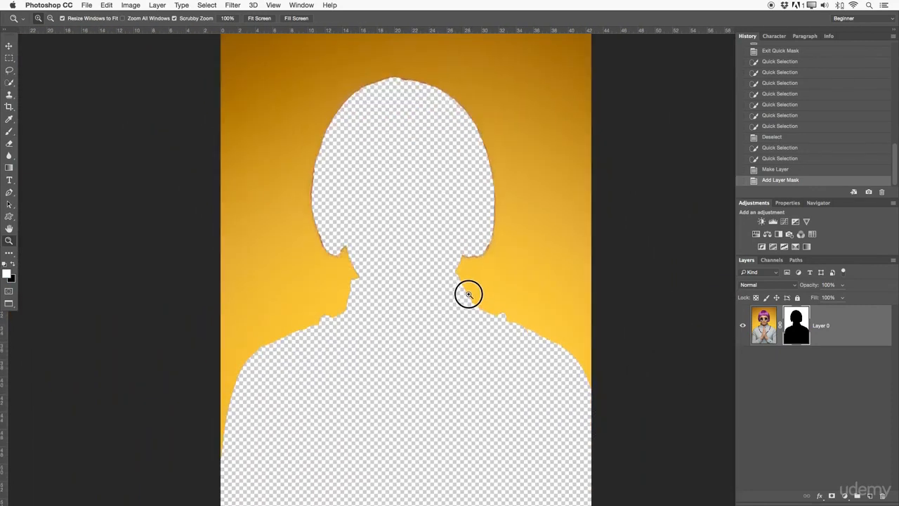
pyautogui.click(773, 159)
pyautogui.moveTo(546, 197); pyautogui.dragTo(513, 202)
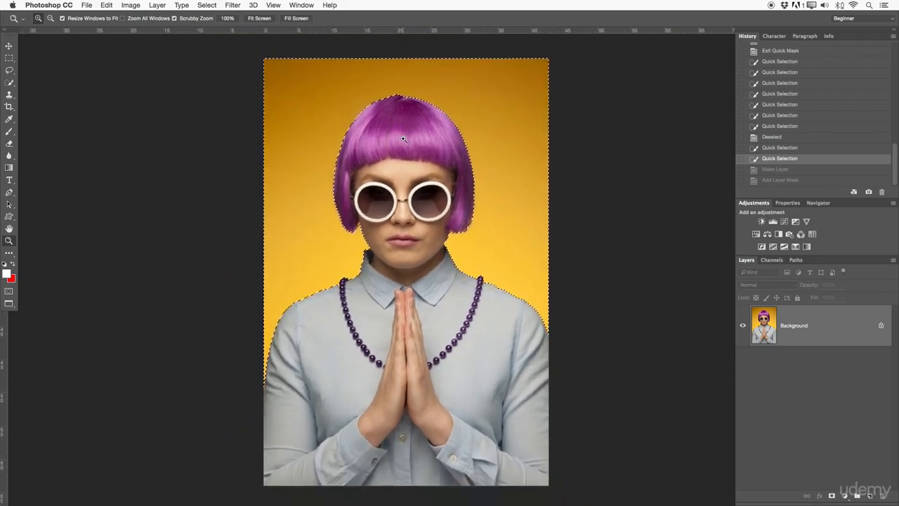
# Invert the selection to the woman and add a layer mask that hides the yellow background.
pyautogui.click(12, 85)
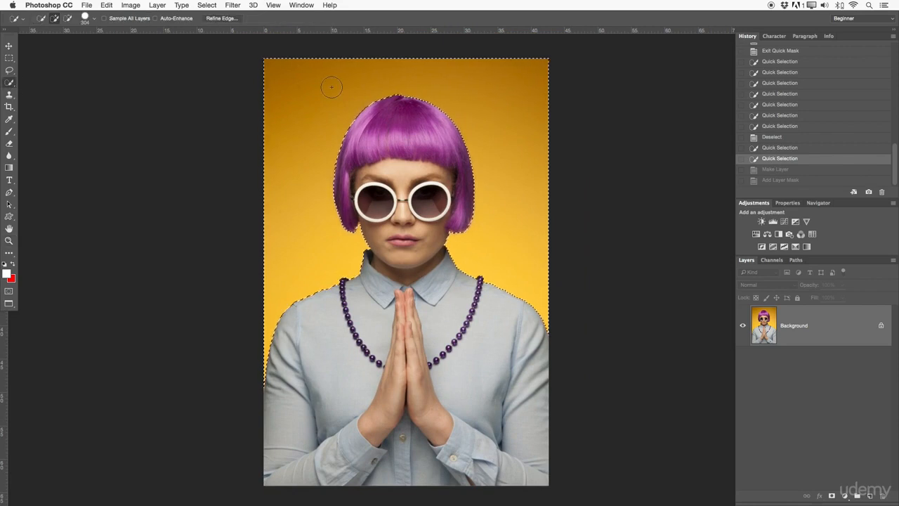
pyautogui.rightClick(306, 132)
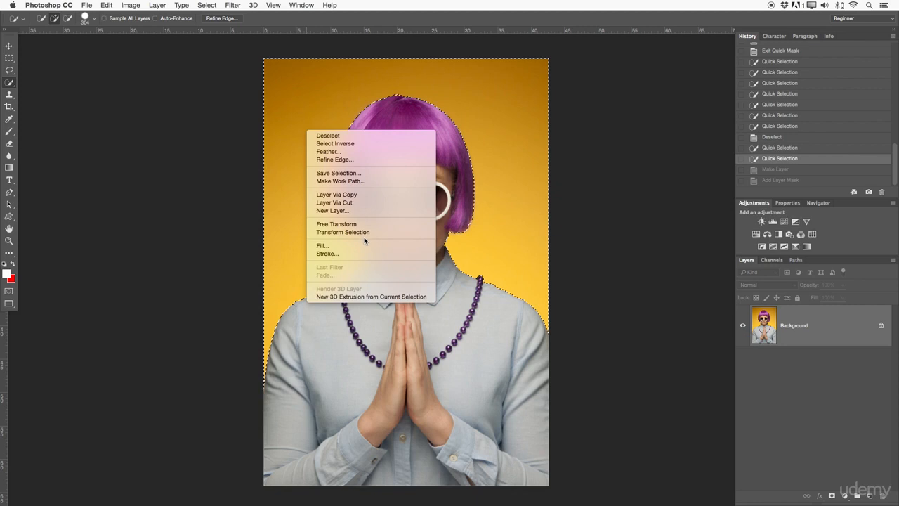
pyautogui.click(346, 144)
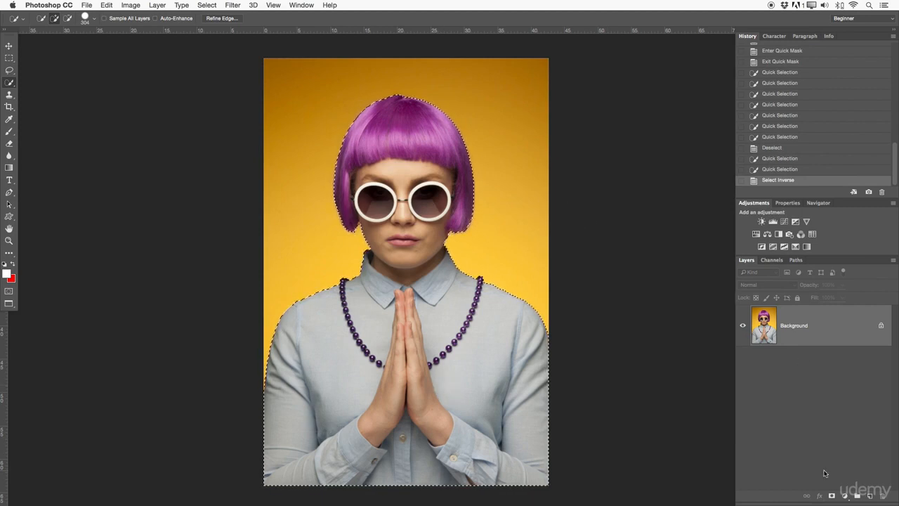
pyautogui.click(831, 496)
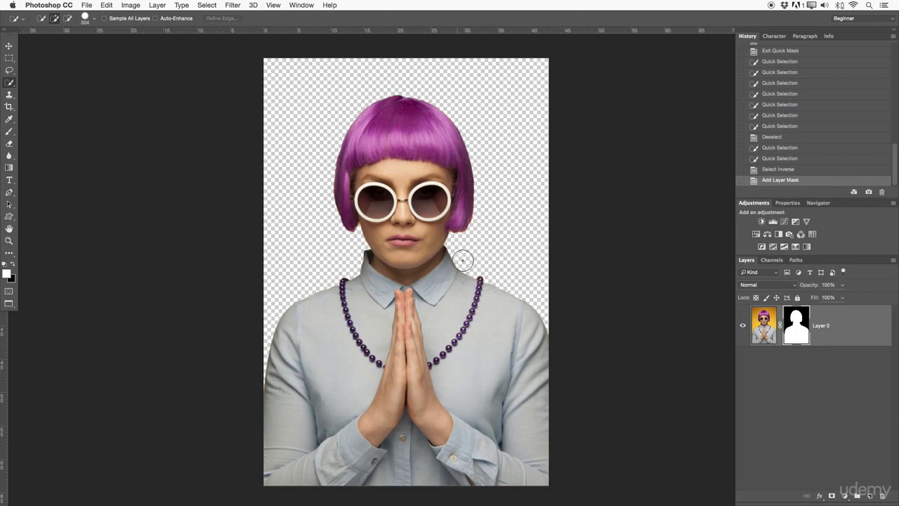
# Open Refine Mask on the layer mask and brush the refine radius along the hair and shoulder edges at size 150.
pyautogui.press('z')
pyautogui.moveTo(472, 224); pyautogui.dragTo(521, 220)
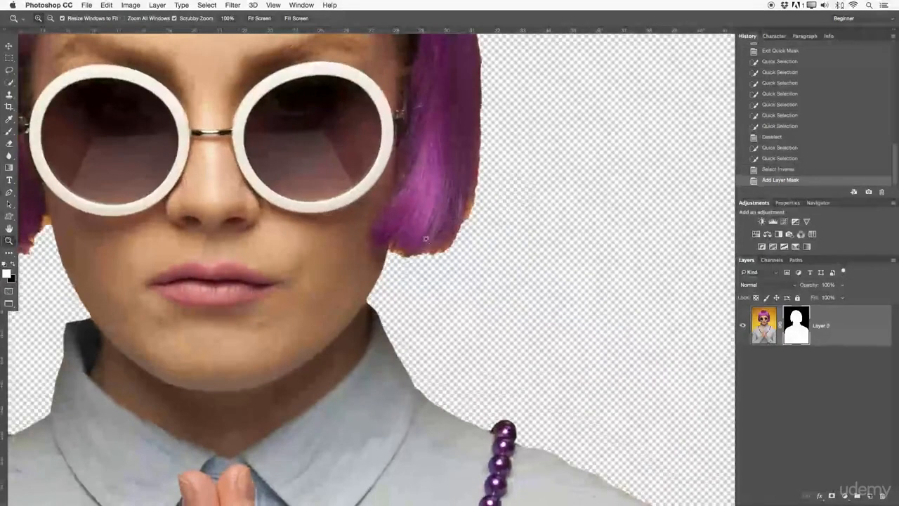
pyautogui.press('b')
pyautogui.press('super+0')
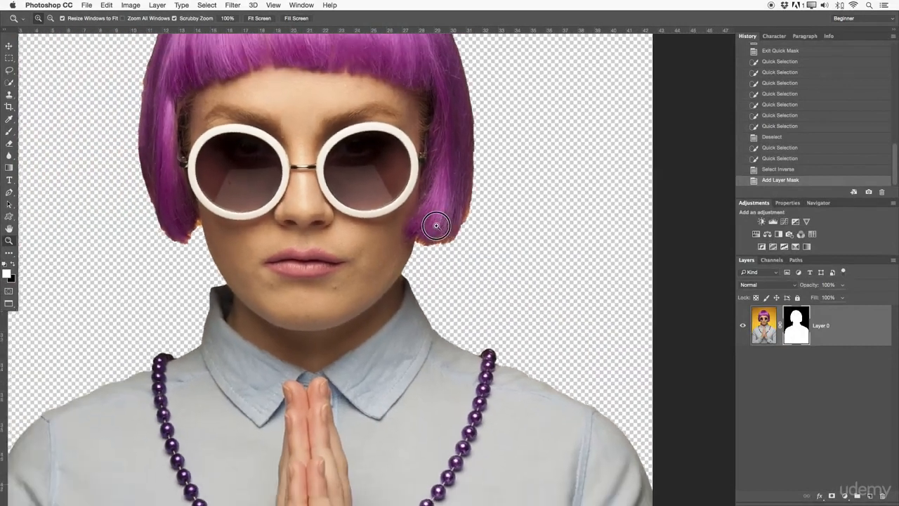
pyautogui.moveTo(421, 226); pyautogui.dragTo(411, 227)
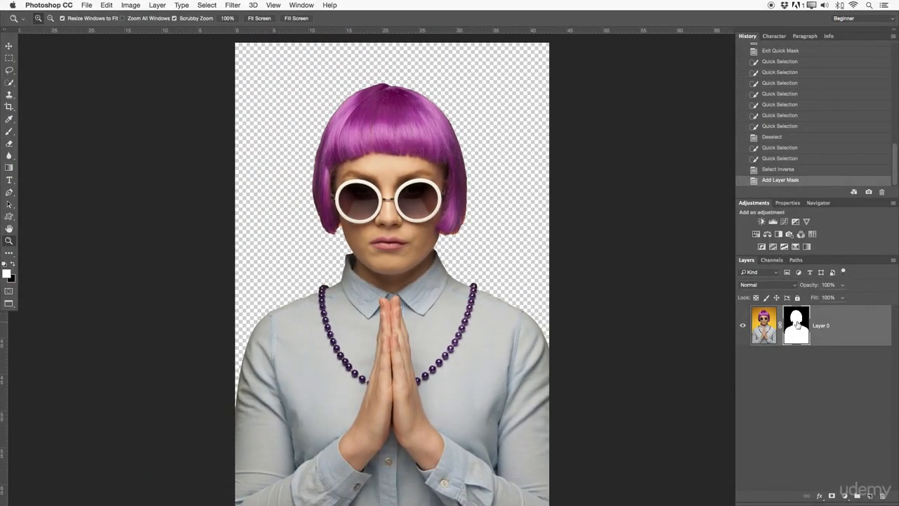
pyautogui.rightClick(797, 323)
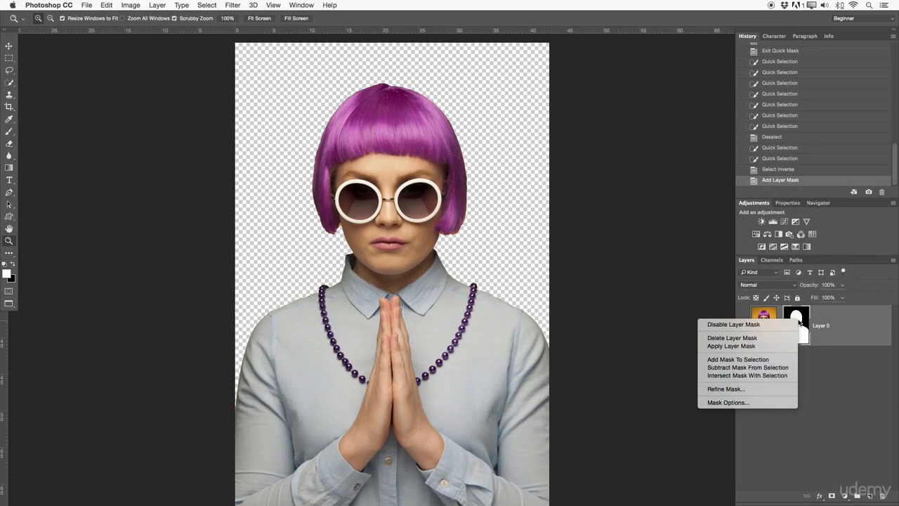
pyautogui.click(717, 389)
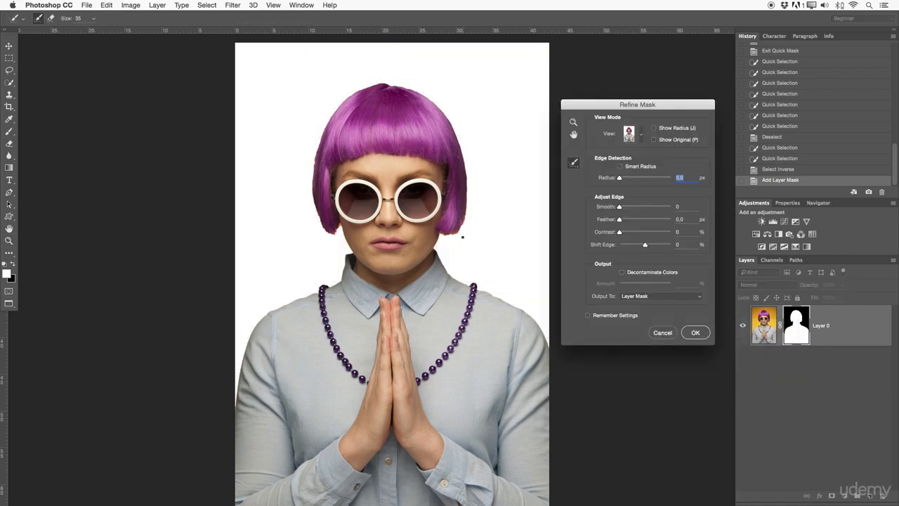
pyautogui.moveTo(457, 234)
pyautogui.mouseDown()
pyautogui.moveTo(443, 235)
pyautogui.moveTo(441, 261)
pyautogui.moveTo(507, 302)
pyautogui.moveTo(551, 351)
pyautogui.mouseUp()
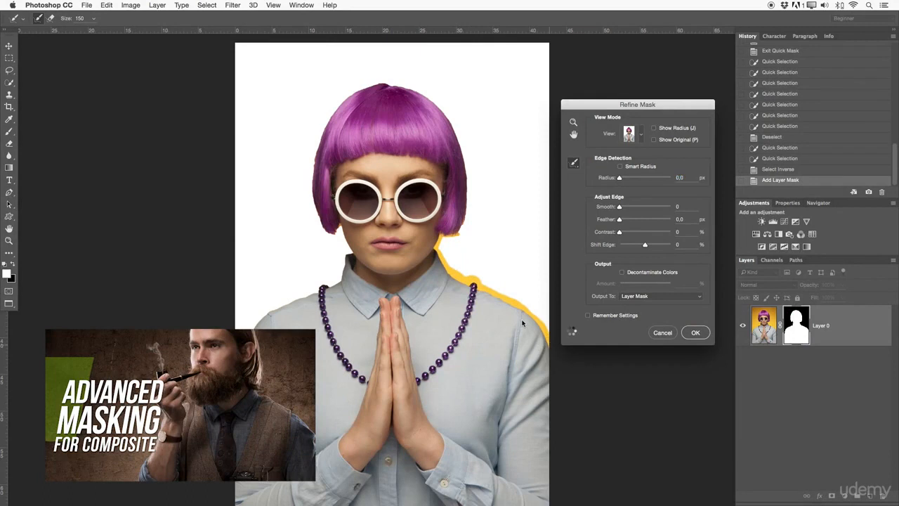
pyautogui.moveTo(458, 234)
pyautogui.mouseDown()
pyautogui.moveTo(466, 172)
pyautogui.moveTo(441, 99)
pyautogui.moveTo(417, 88)
pyautogui.moveTo(441, 111)
pyautogui.moveTo(377, 81)
pyautogui.moveTo(340, 101)
pyautogui.moveTo(311, 164)
pyautogui.moveTo(314, 204)
pyautogui.moveTo(331, 227)
pyautogui.mouseUp()
pyautogui.moveTo(330, 233)
pyautogui.mouseDown()
pyautogui.moveTo(350, 250)
pyautogui.moveTo(337, 282)
pyautogui.moveTo(317, 283)
pyautogui.moveTo(316, 294)
pyautogui.moveTo(247, 325)
pyautogui.mouseUp()
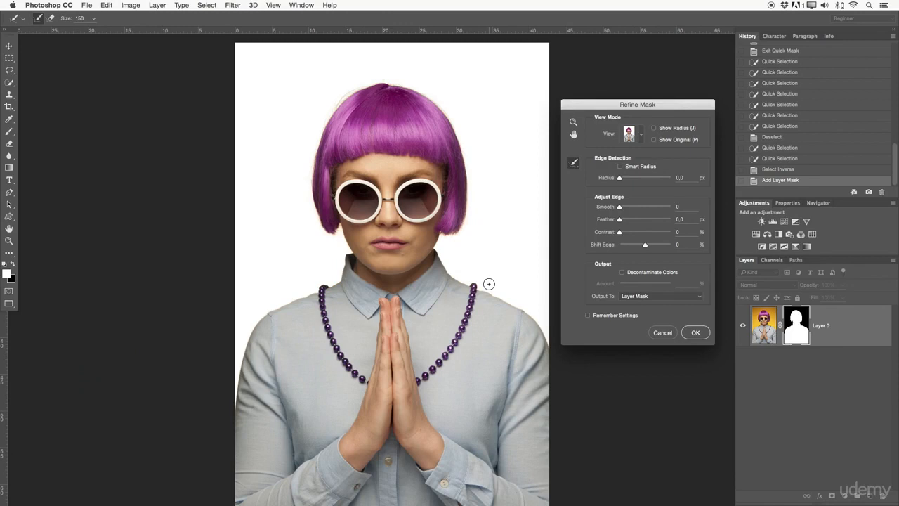
pyautogui.click(697, 333)
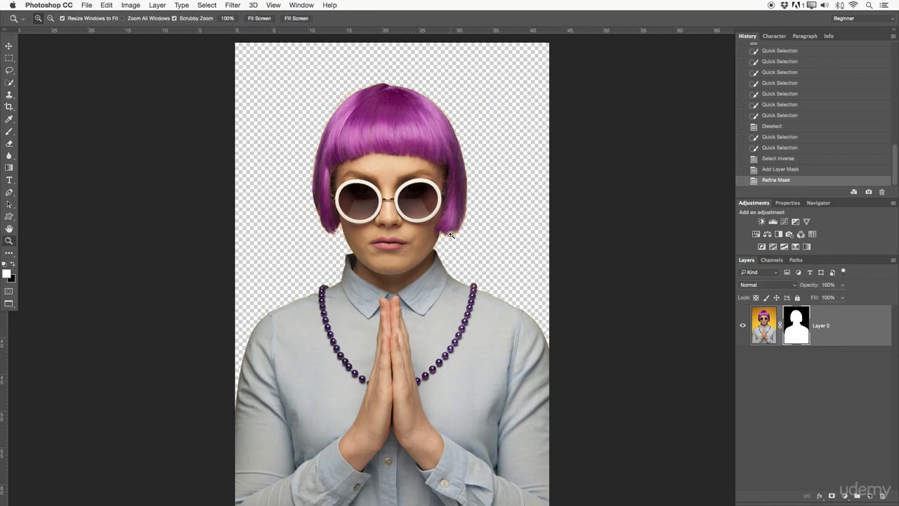
# Inspect the refined hair edge up close and revert the History to the Select Inverse state.
pyautogui.moveTo(452, 232); pyautogui.dragTo(400, 251)
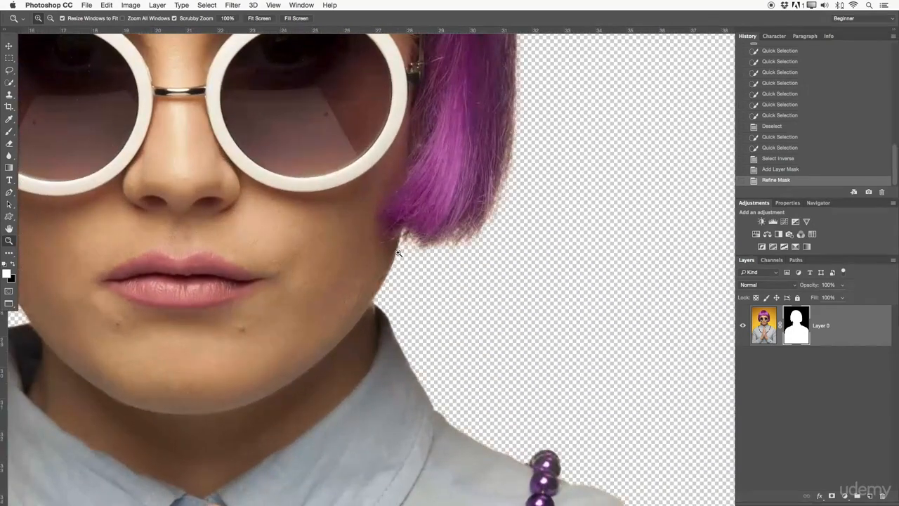
pyautogui.moveTo(498, 178); pyautogui.dragTo(504, 417)
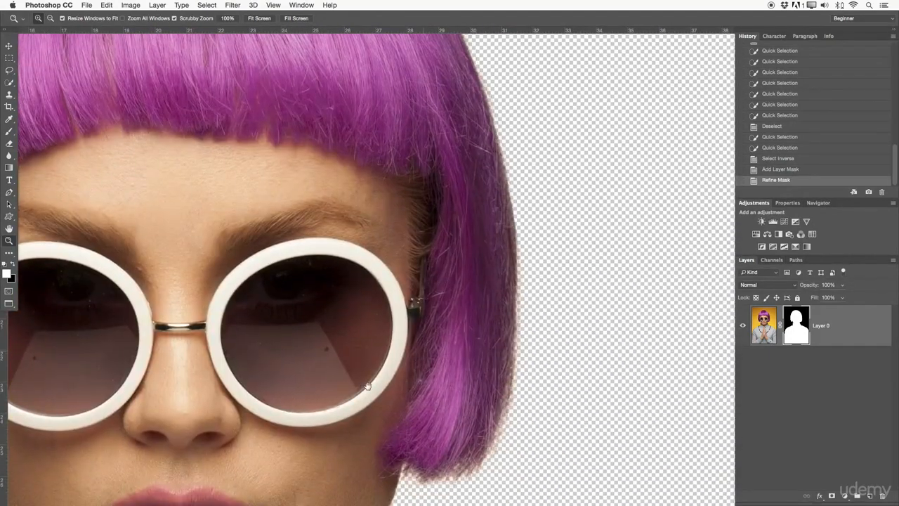
pyautogui.moveTo(415, 357); pyautogui.dragTo(597, 316)
pyautogui.moveTo(278, 402); pyautogui.dragTo(297, 257)
pyautogui.moveTo(395, 248); pyautogui.dragTo(341, 250)
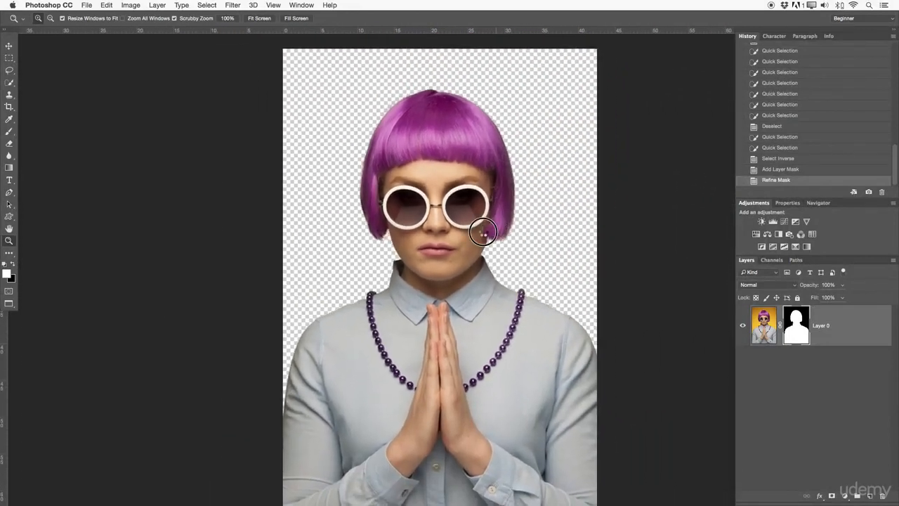
pyautogui.click(768, 173)
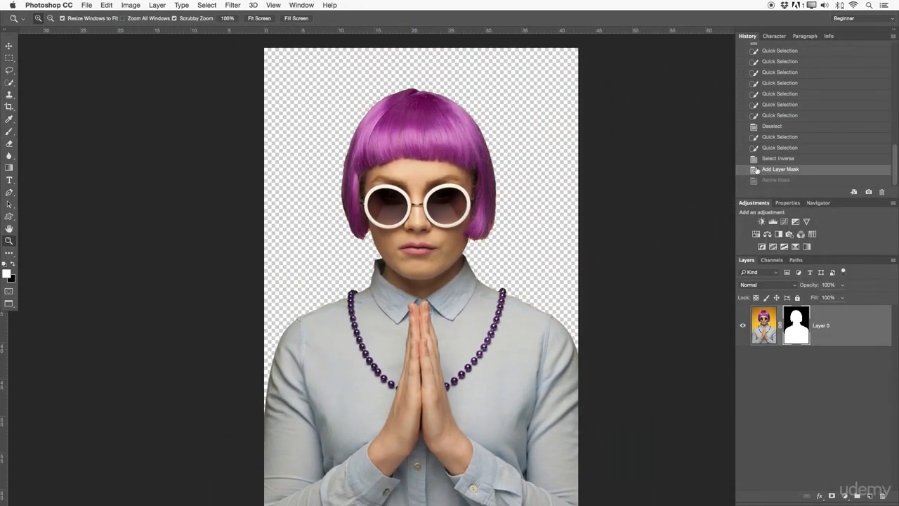
pyautogui.click(768, 159)
# Clear the current selection and choose the Quick Selection tool.
pyautogui.hscroll(2, 457, 199)
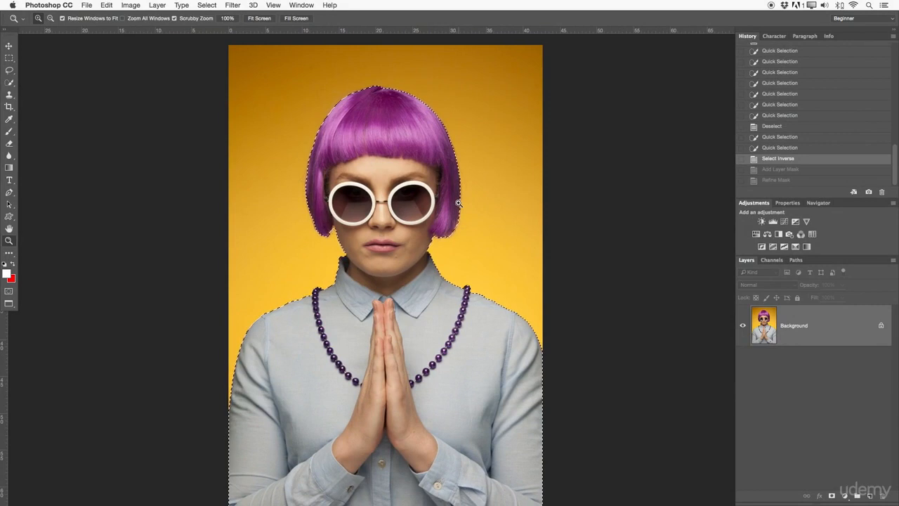
pyautogui.press('super+d')
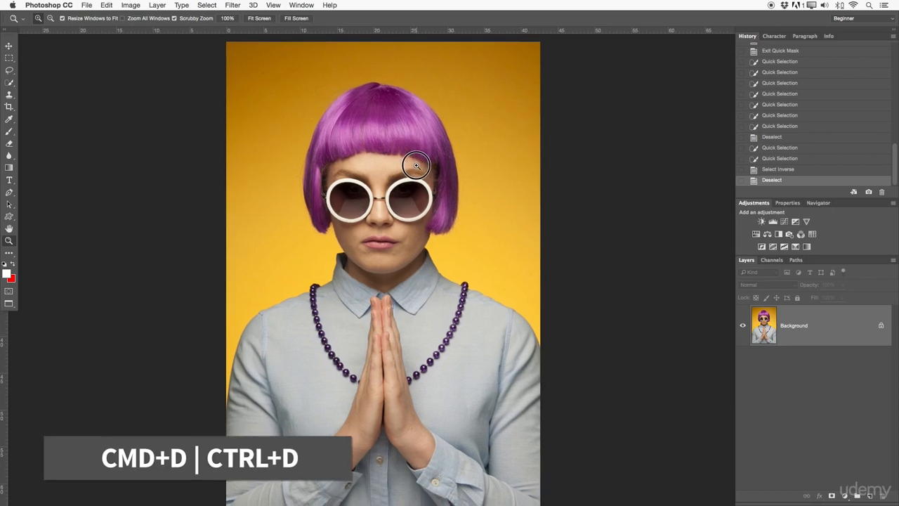
pyautogui.rightClick(9, 82)
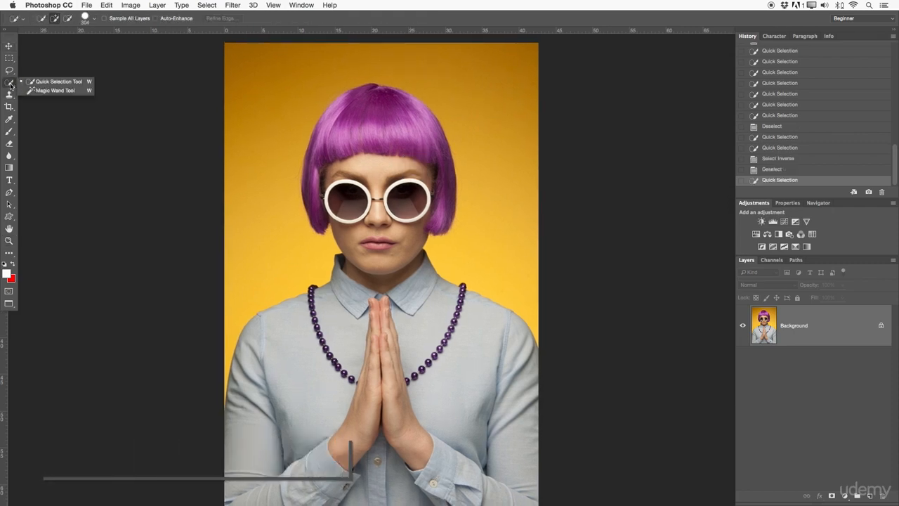
pyautogui.click(57, 80)
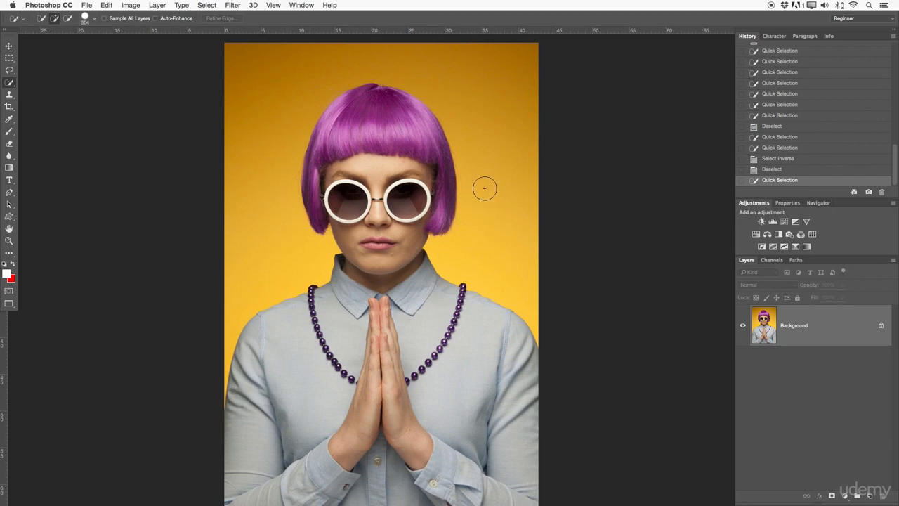
# Select the yellow background with Quick Selection, subtracting the area spilling into the hair, then clear the selection.
pyautogui.moveTo(293, 498)
pyautogui.mouseDown()
pyautogui.moveTo(290, 423)
pyautogui.moveTo(269, 476)
pyautogui.moveTo(265, 457)
pyautogui.moveTo(283, 397)
pyautogui.moveTo(327, 343)
pyautogui.moveTo(357, 328)
pyautogui.moveTo(371, 252)
pyautogui.moveTo(351, 208)
pyautogui.moveTo(315, 200)
pyautogui.moveTo(264, 167)
pyautogui.moveTo(320, 154)
pyautogui.moveTo(350, 114)
pyautogui.moveTo(384, 102)
pyautogui.moveTo(405, 126)
pyautogui.moveTo(407, 244)
pyautogui.moveTo(455, 363)
pyautogui.moveTo(394, 342)
pyautogui.moveTo(381, 359)
pyautogui.moveTo(380, 394)
pyautogui.moveTo(424, 457)
pyautogui.moveTo(547, 456)
pyautogui.mouseUp()
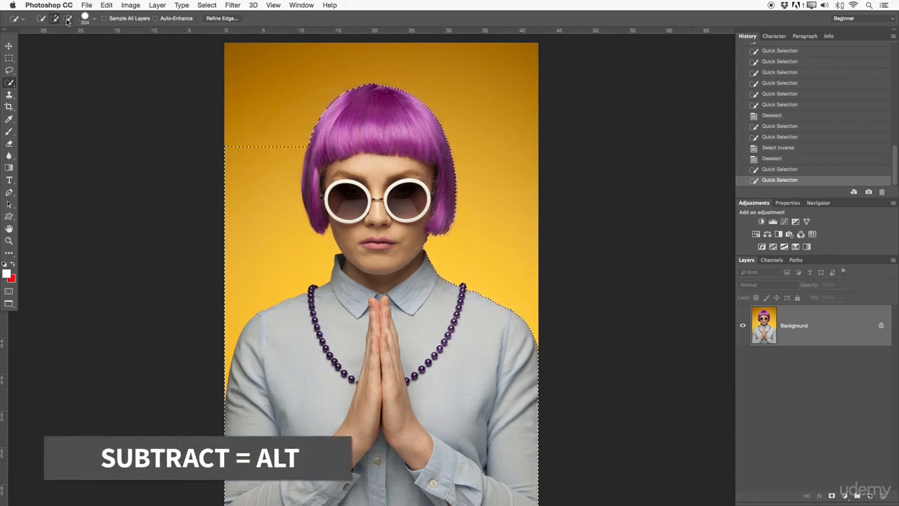
pyautogui.press('alt')
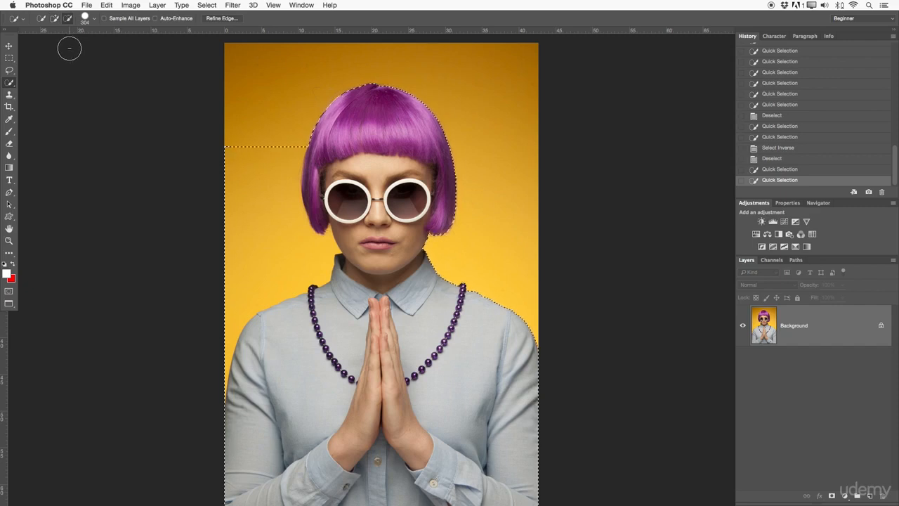
pyautogui.click(226, 137)
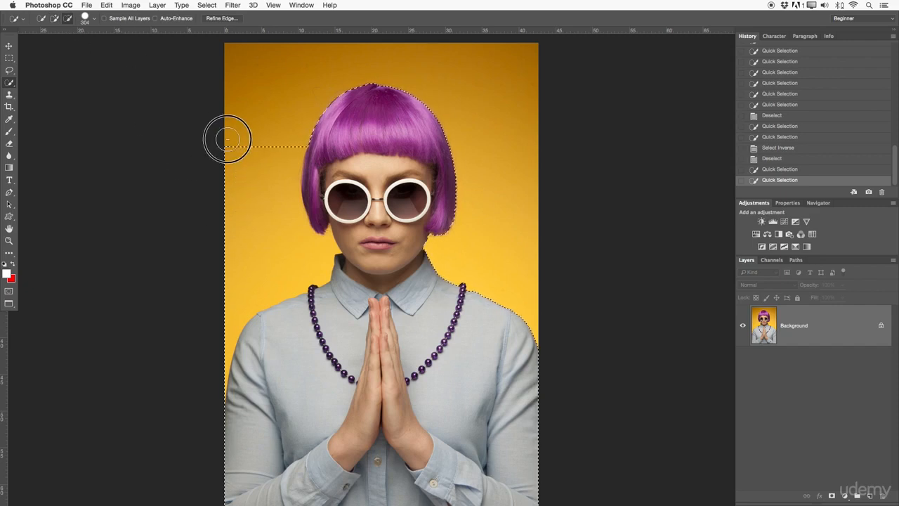
pyautogui.moveTo(280, 172)
pyautogui.mouseDown()
pyautogui.moveTo(293, 135)
pyautogui.moveTo(285, 202)
pyautogui.moveTo(268, 162)
pyautogui.moveTo(255, 210)
pyautogui.moveTo(276, 139)
pyautogui.mouseUp()
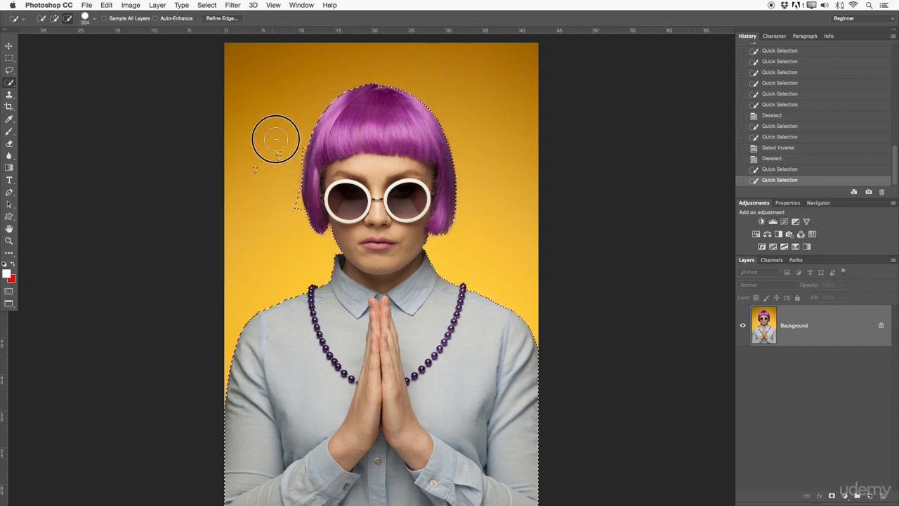
pyautogui.moveTo(288, 197); pyautogui.dragTo(291, 196)
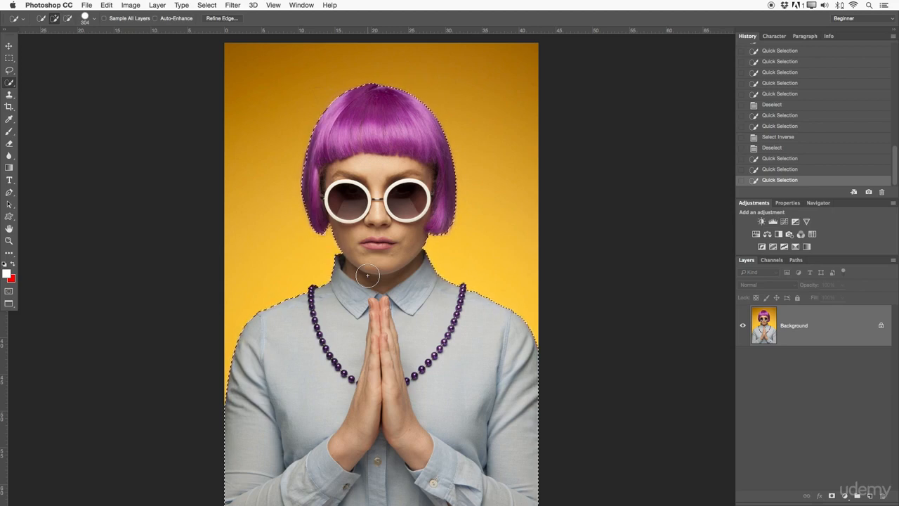
pyautogui.press('super+d')
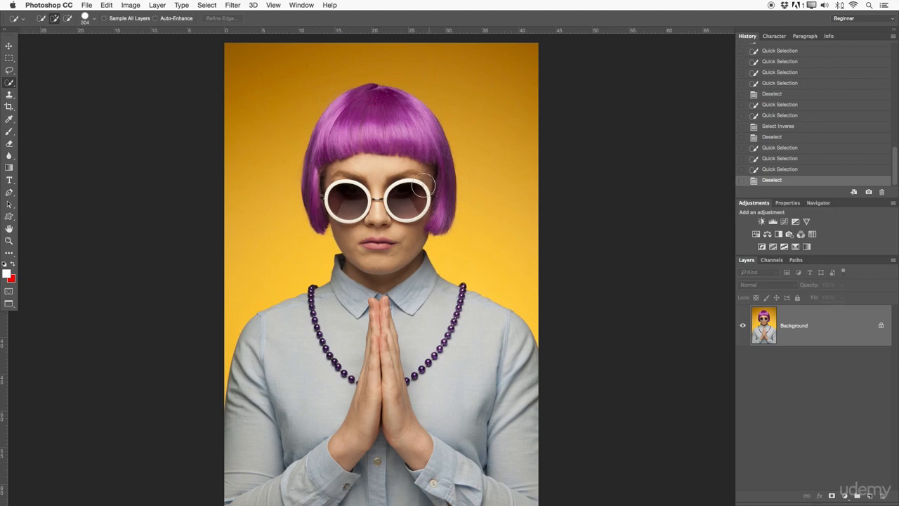
# Select the sunglass lenses with Quick Selection, inspect them up close, and clear the selection.
pyautogui.moveTo(408, 189); pyautogui.dragTo(410, 203)
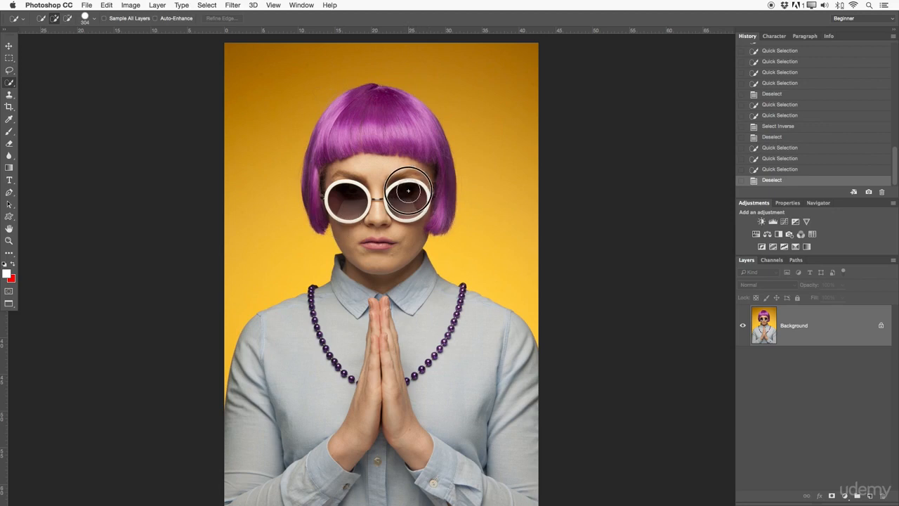
pyautogui.moveTo(345, 198); pyautogui.dragTo(350, 200)
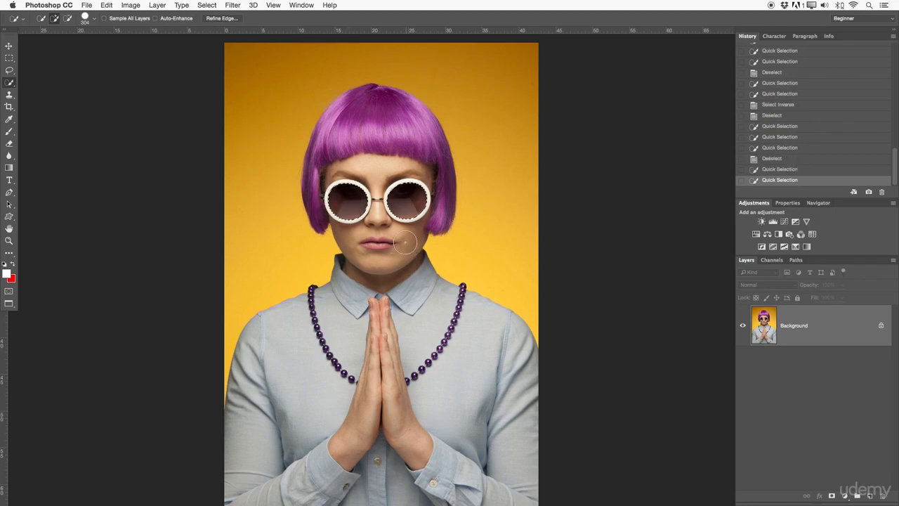
pyautogui.press('z')
pyautogui.moveTo(411, 210); pyautogui.dragTo(367, 112)
pyautogui.moveTo(452, 147); pyautogui.dragTo(493, 199)
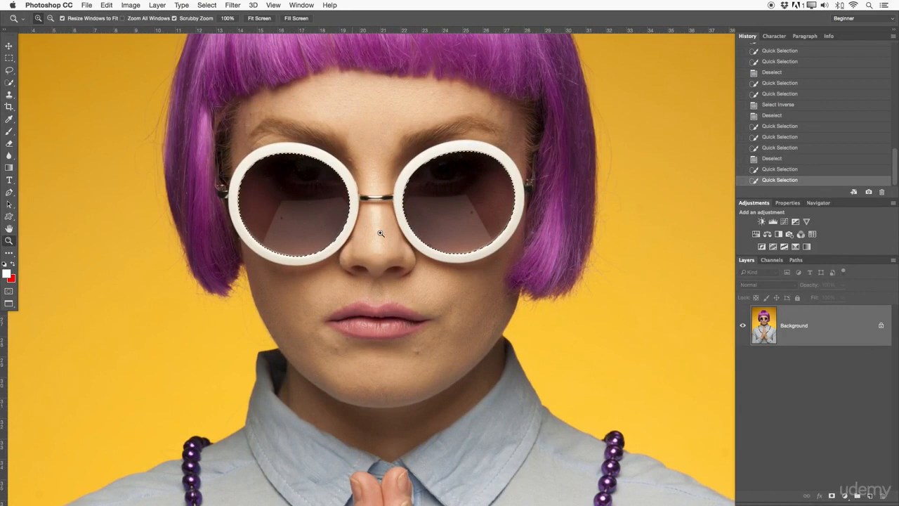
pyautogui.moveTo(379, 208); pyautogui.dragTo(337, 201)
pyautogui.press('super+d')
# Select the yellow background by adding several Magic Wand clicks at tolerance 32.
pyautogui.moveTo(9, 82); pyautogui.dragTo(30, 90)
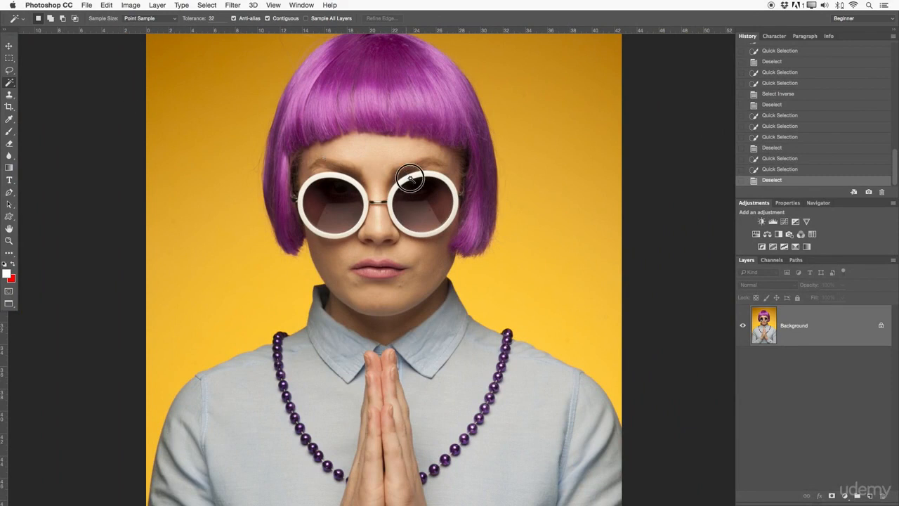
pyautogui.moveTo(410, 179); pyautogui.dragTo(418, 192)
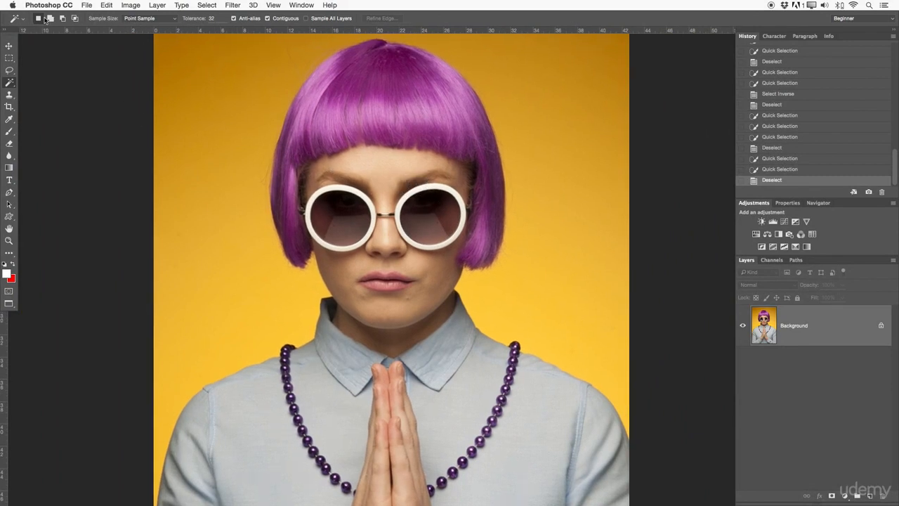
pyautogui.click(10, 58)
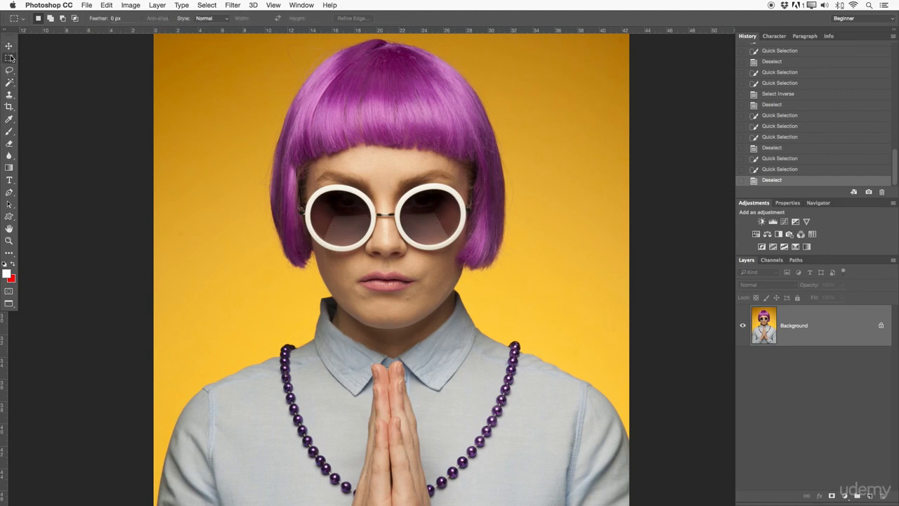
pyautogui.click(11, 83)
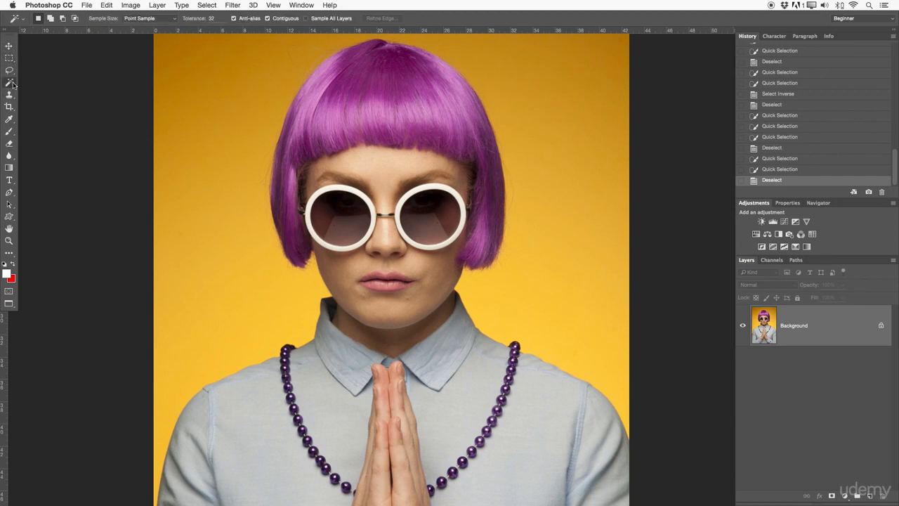
pyautogui.scroll(3, 429, 266)
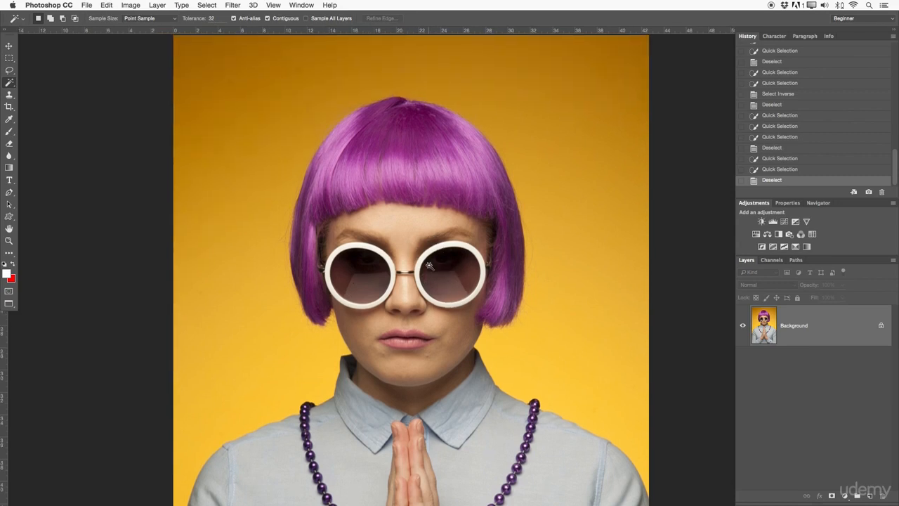
pyautogui.press('z')
pyautogui.keyDown('alt'); pyautogui.click(385, 254); pyautogui.keyUp('alt')
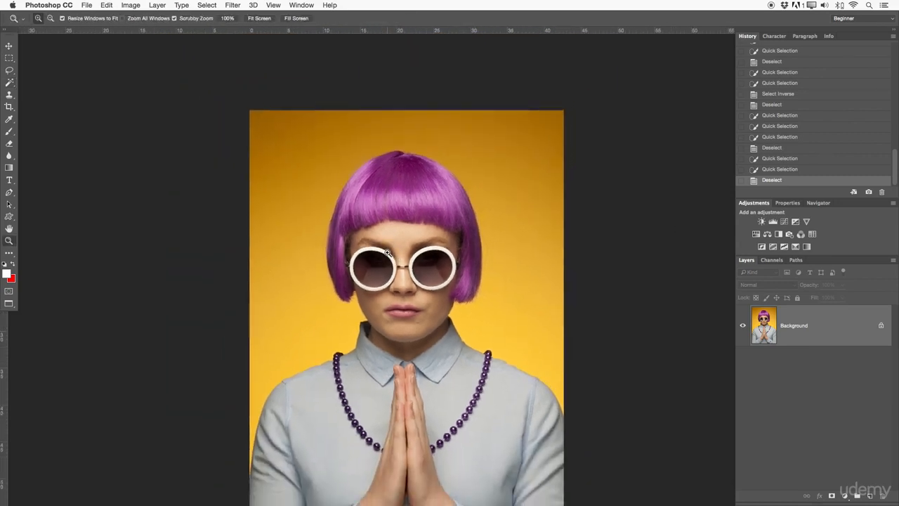
pyautogui.moveTo(361, 327); pyautogui.dragTo(365, 306)
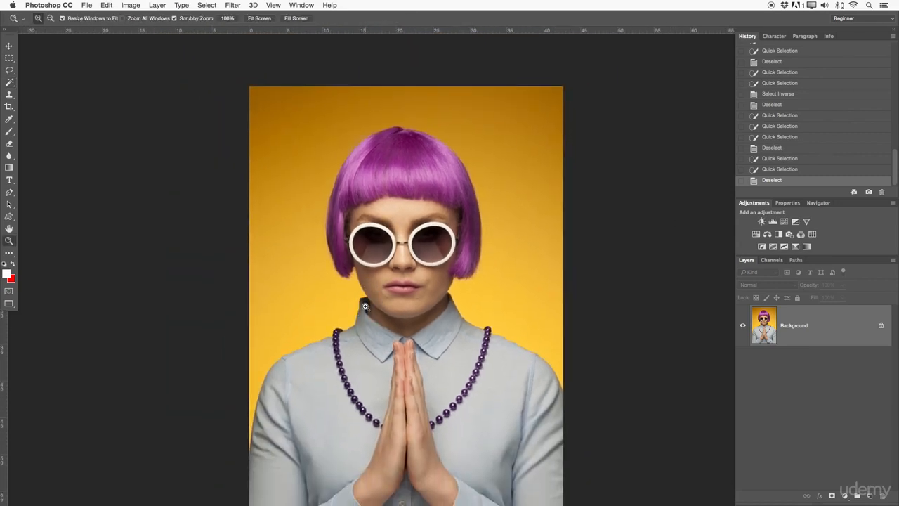
pyautogui.click(14, 74)
pyautogui.click(11, 83)
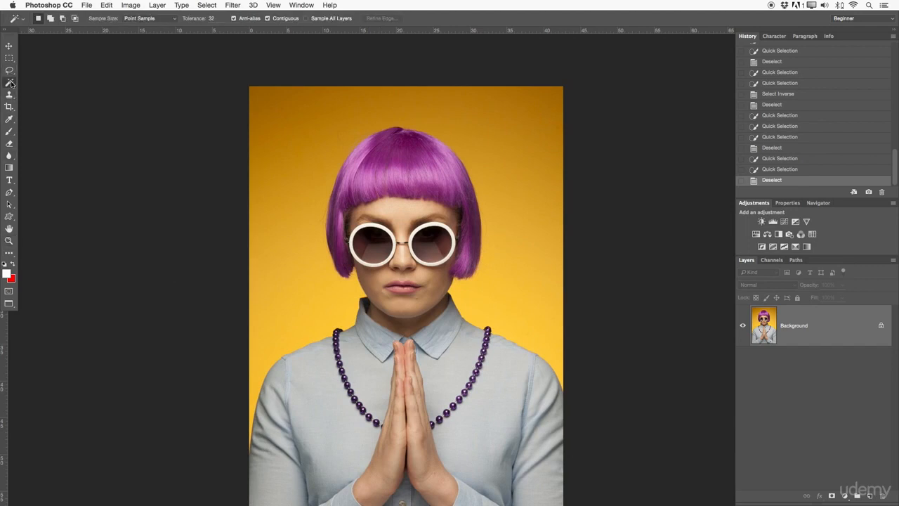
pyautogui.click(26, 91)
pyautogui.scroll(-1, 303, 142)
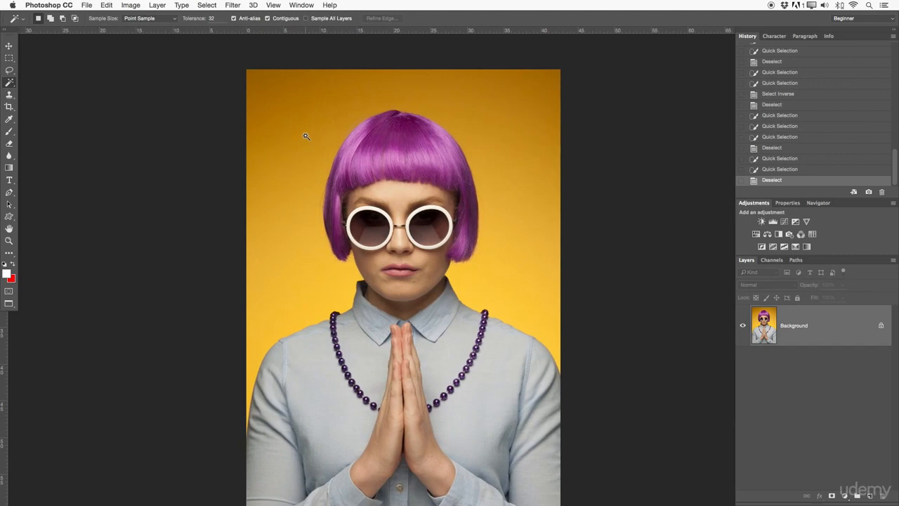
pyautogui.click(287, 138)
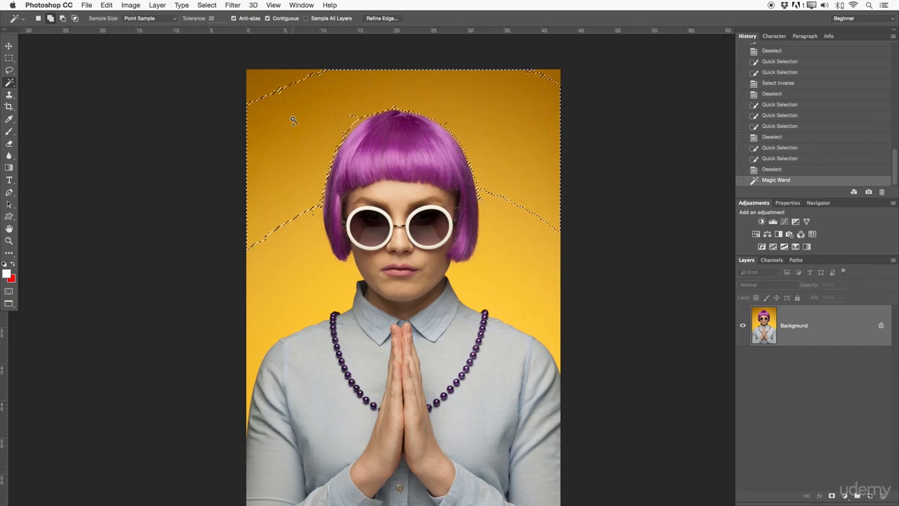
pyautogui.keyDown('shift'); pyautogui.click(281, 85); pyautogui.keyUp('shift')
pyautogui.keyDown('shift'); pyautogui.click(493, 237); pyautogui.keyUp('shift')
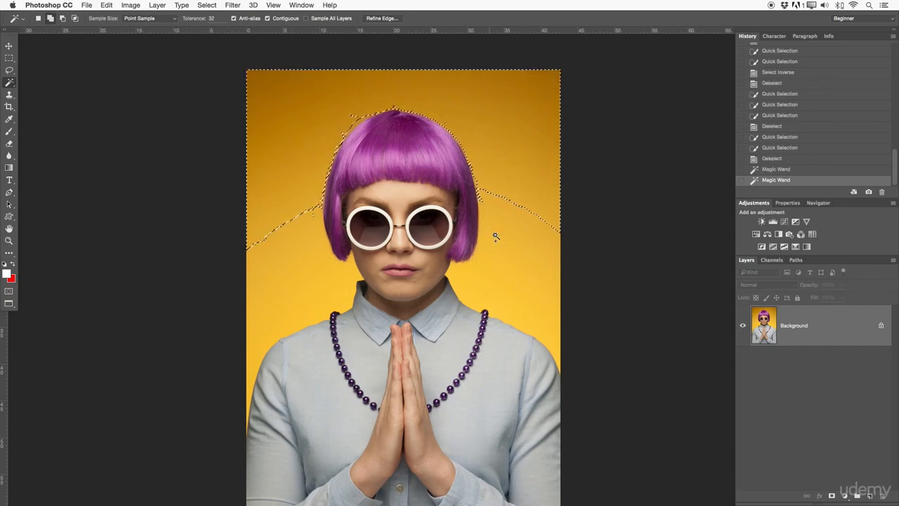
pyautogui.keyDown('shift'); pyautogui.click(316, 249); pyautogui.keyUp('shift')
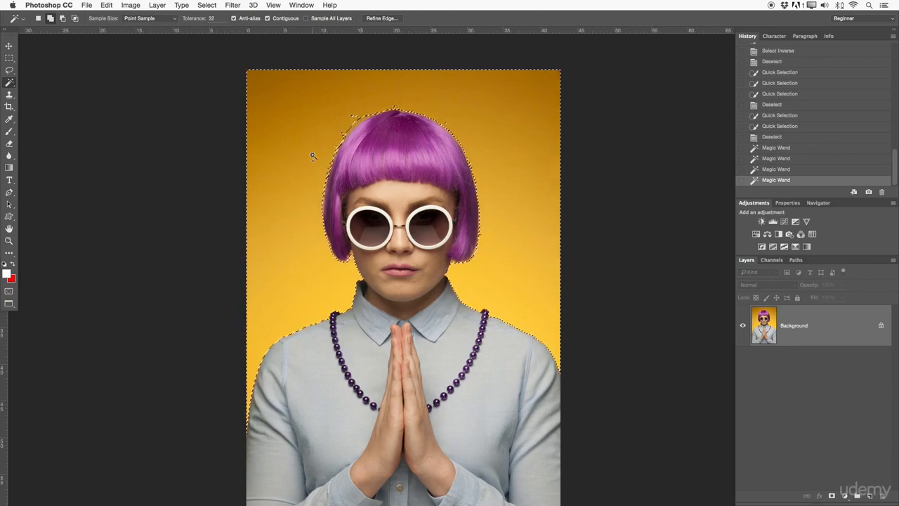
pyautogui.keyDown('shift'); pyautogui.click(355, 121); pyautogui.keyUp('shift')
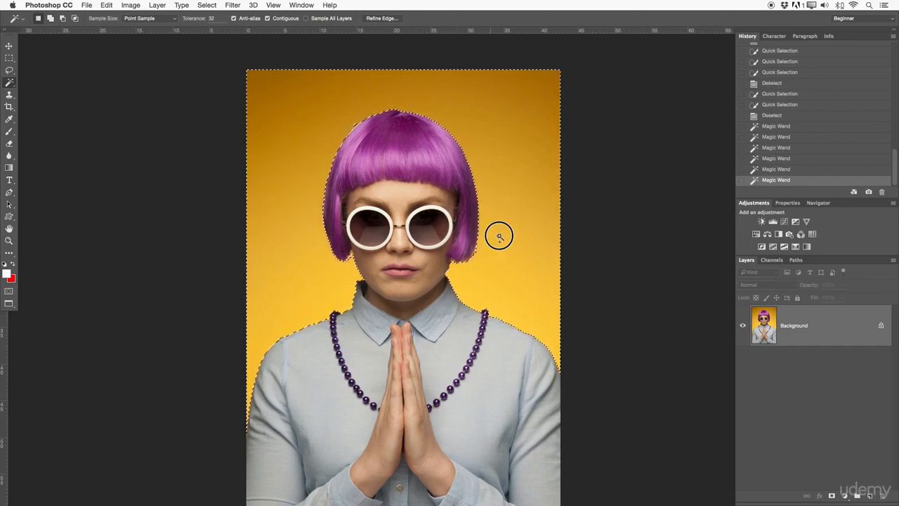
# Inspect the Magic Wand selection edge around the neck and shoulders, then clear the selection.
pyautogui.scroll(-3, 316, 228)
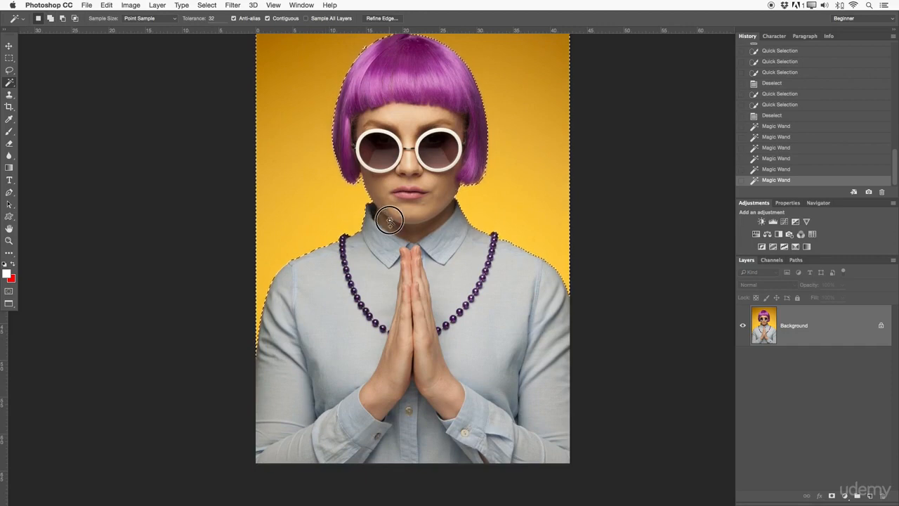
pyautogui.moveTo(387, 213); pyautogui.dragTo(390, 252)
pyautogui.press('z')
pyautogui.keyDown('alt'); pyautogui.click(439, 240); pyautogui.keyUp('alt')
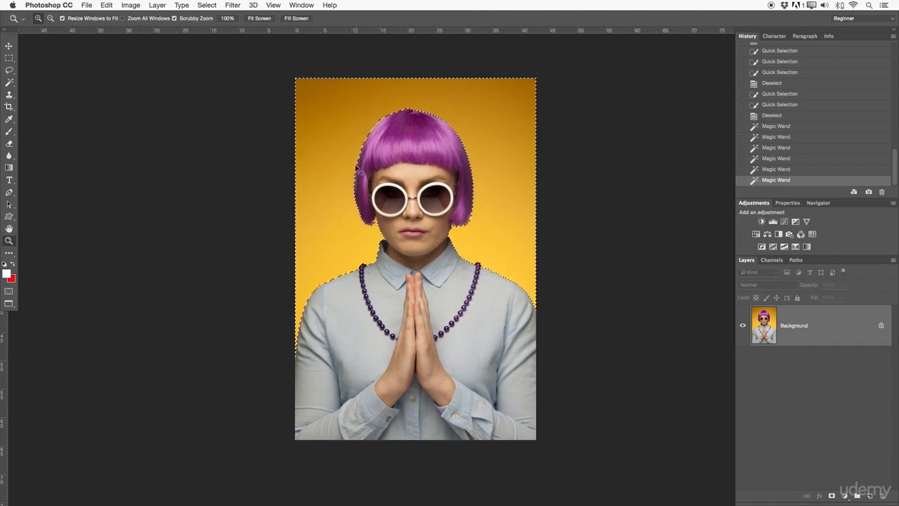
pyautogui.press('super+d')
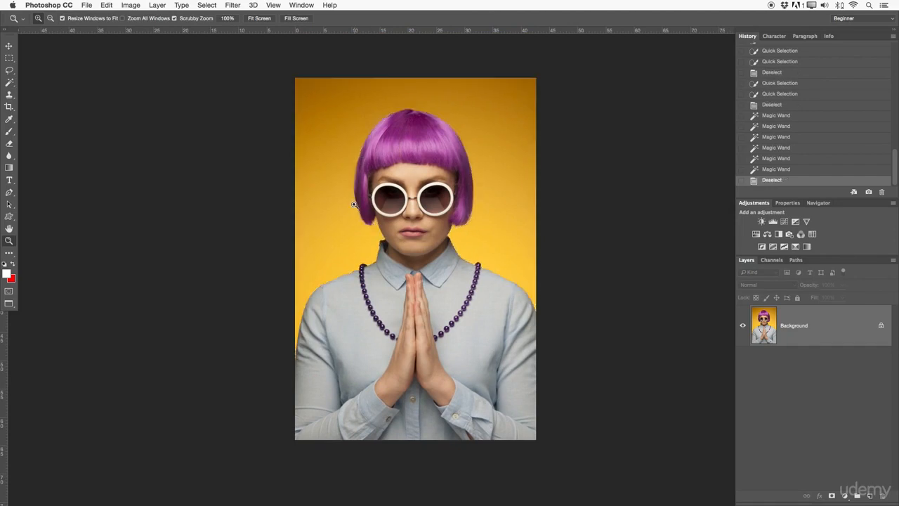
# Select the left sunglass lens with several contiguous Magic Wand clicks.
pyautogui.click(423, 197)
pyautogui.click(396, 212)
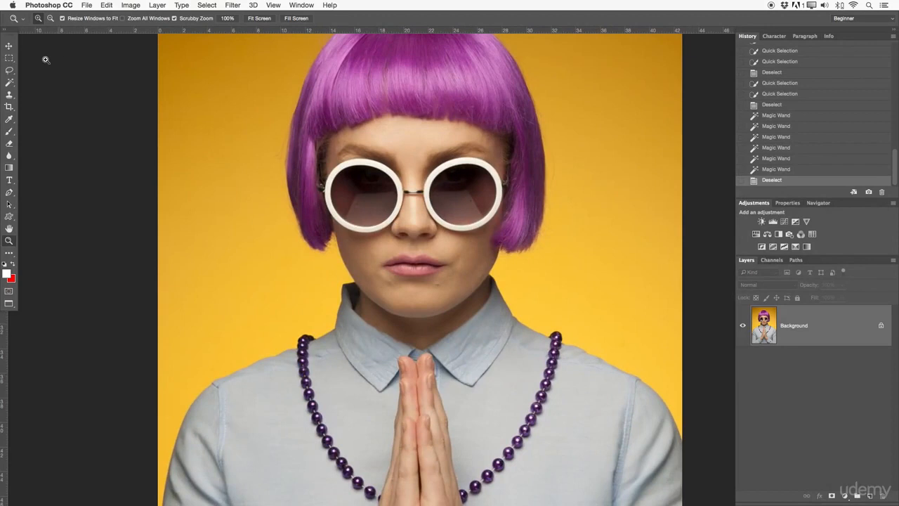
pyautogui.click(9, 82)
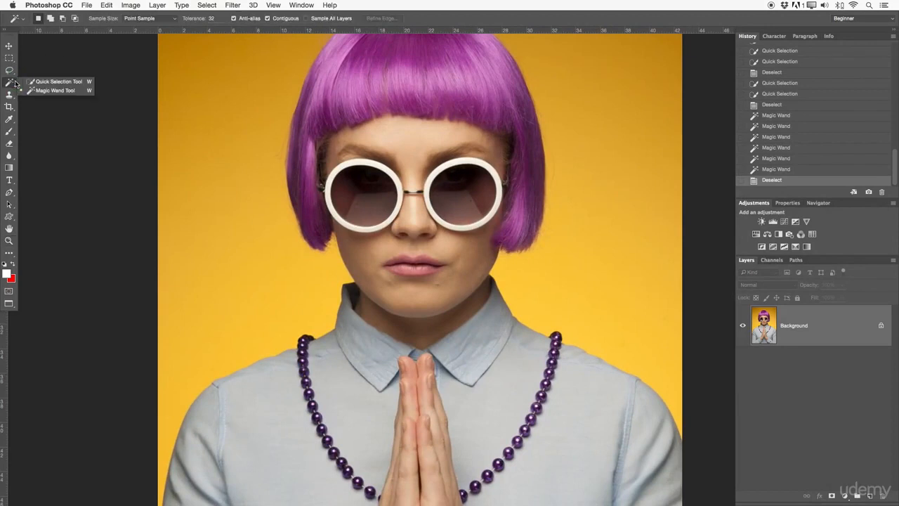
pyautogui.click(67, 90)
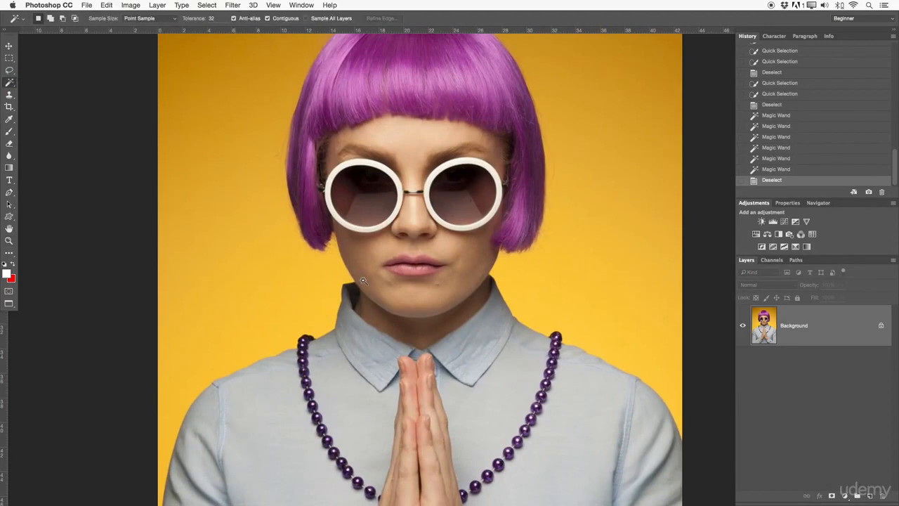
pyautogui.click(368, 206)
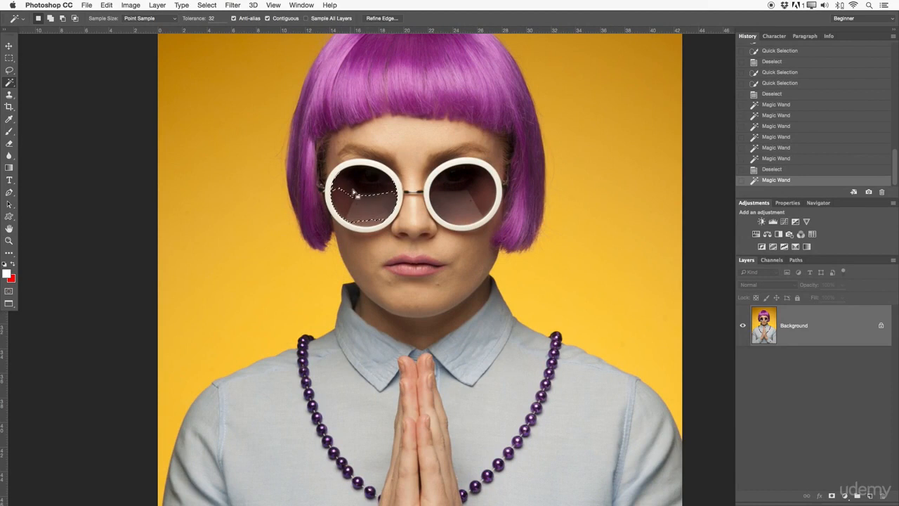
pyautogui.keyDown('shift'); pyautogui.click(376, 223); pyautogui.keyUp('shift')
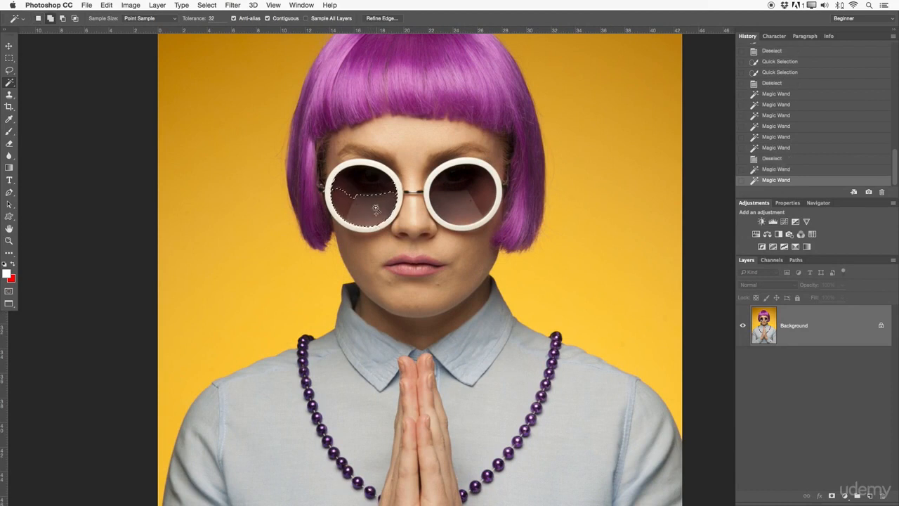
pyautogui.keyDown('shift'); pyautogui.click(368, 194); pyautogui.keyUp('shift')
pyautogui.keyDown('shift'); pyautogui.click(351, 197); pyautogui.keyUp('shift')
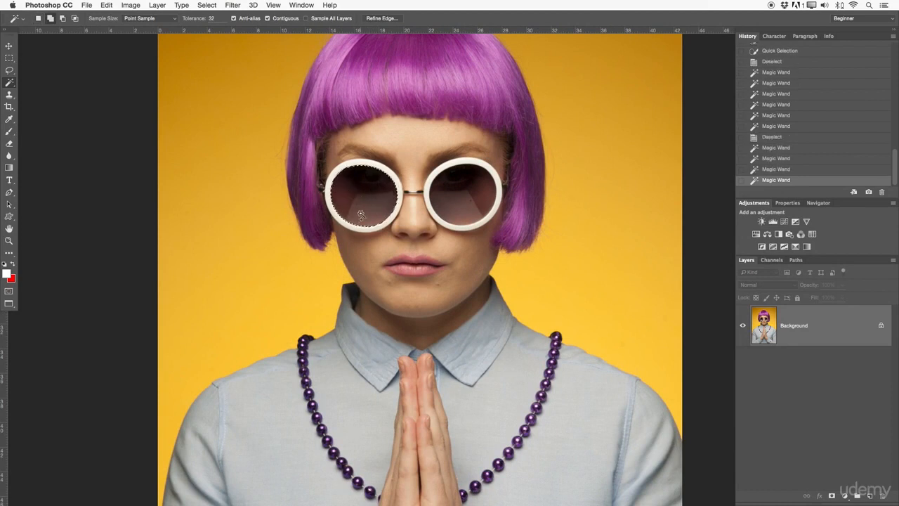
# Zoom in on the sunglasses and add the right lens to the selection with several Magic Wand clicks.
pyautogui.press('z')
pyautogui.moveTo(355, 189); pyautogui.dragTo(402, 189)
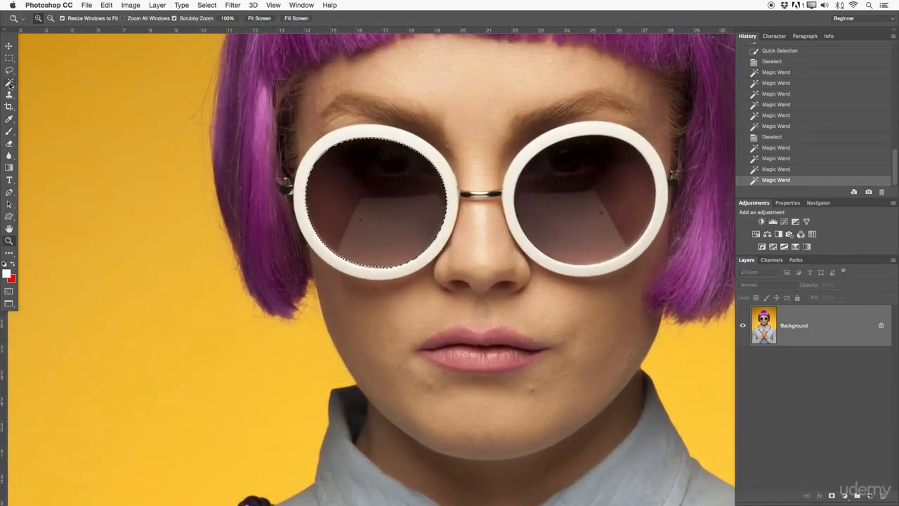
pyautogui.press('w')
pyautogui.keyDown('shift'); pyautogui.click(574, 215); pyautogui.keyUp('shift')
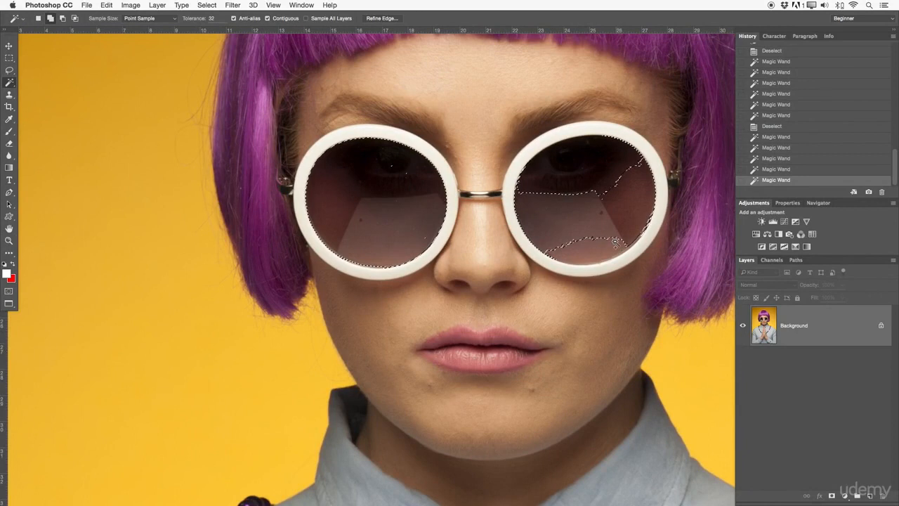
pyautogui.click(592, 245)
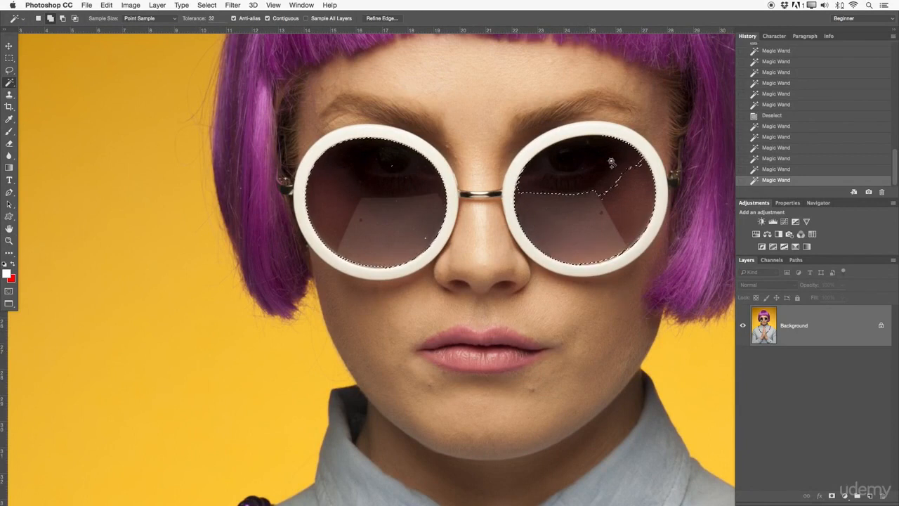
pyautogui.click(604, 163)
pyautogui.click(529, 180)
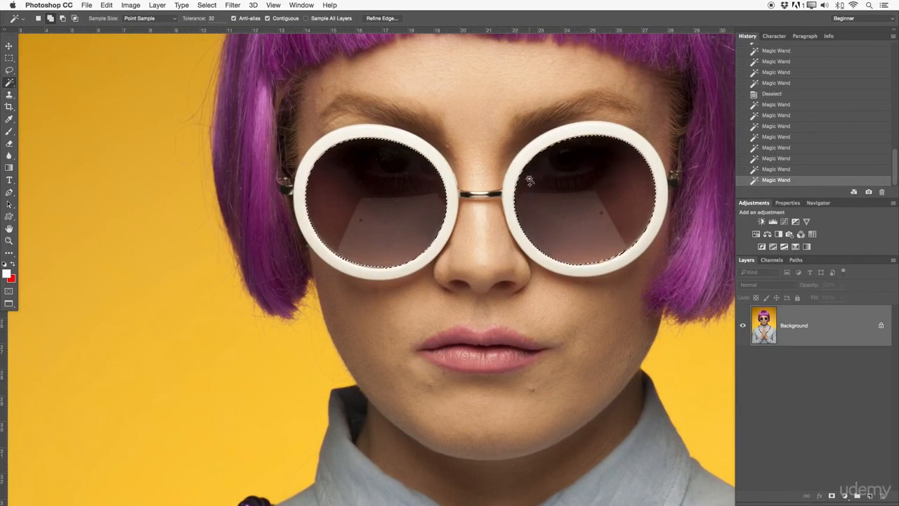
pyautogui.click(591, 262)
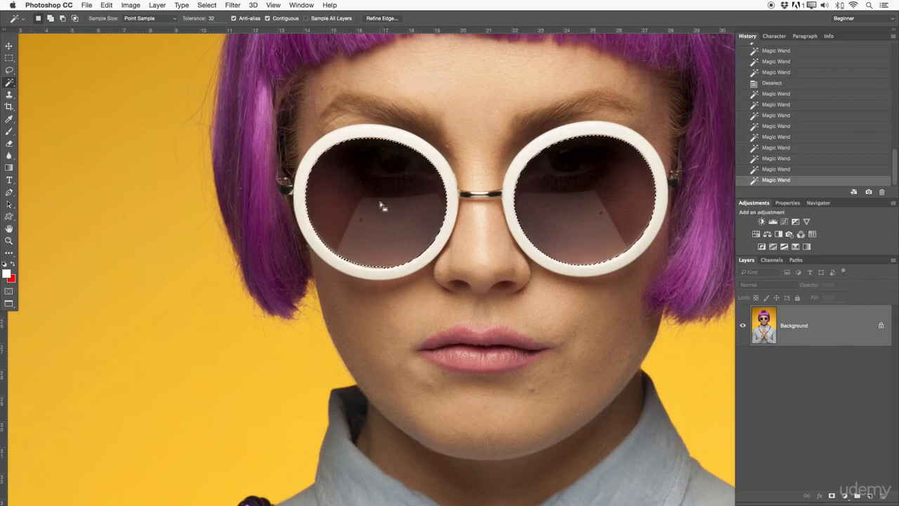
# Zoom in on the left lens and add its missed lower edge to the selection with another Magic Wand click.
pyautogui.press('z')
pyautogui.click(394, 239)
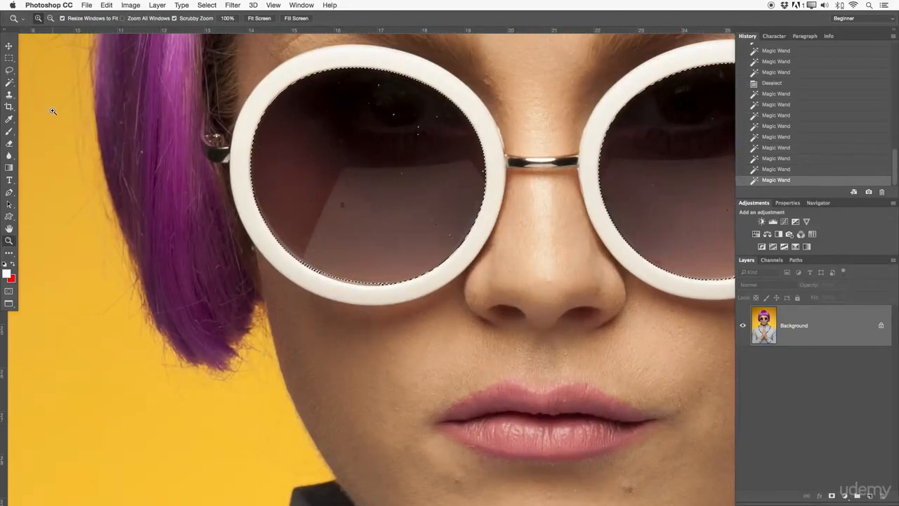
pyautogui.press('w')
pyautogui.keyDown('shift'); pyautogui.click(363, 285); pyautogui.keyUp('shift')
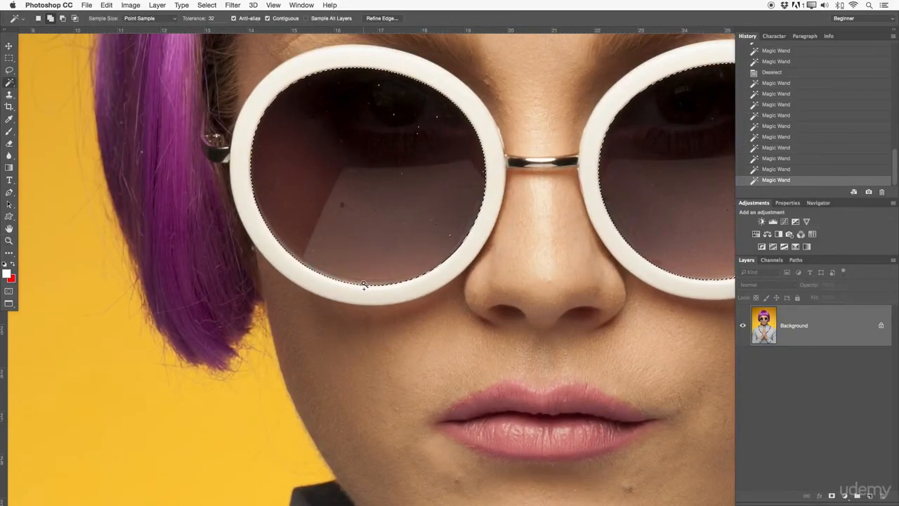
# Inspect the left lens selection edge up close, then clear the selection and zoom back out.
pyautogui.press('z')
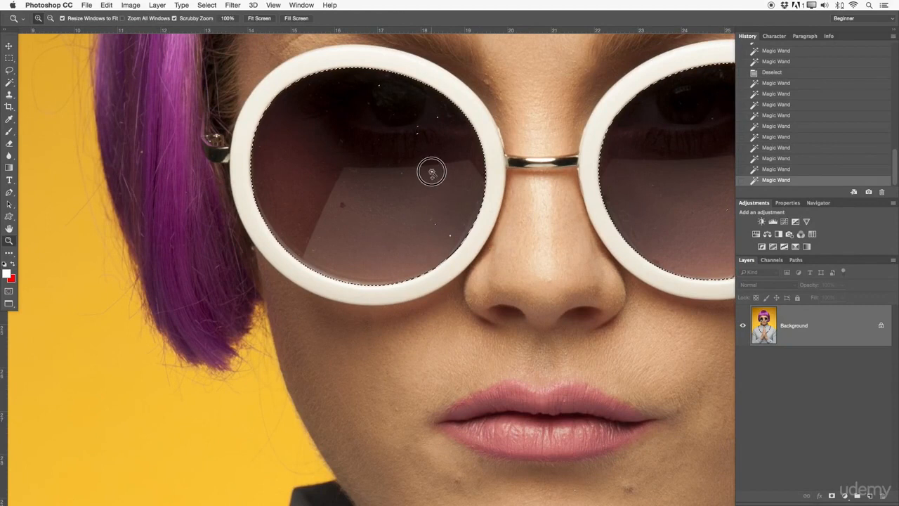
pyautogui.click(431, 168)
pyautogui.click(456, 175)
pyautogui.scroll(2, 461, 174)
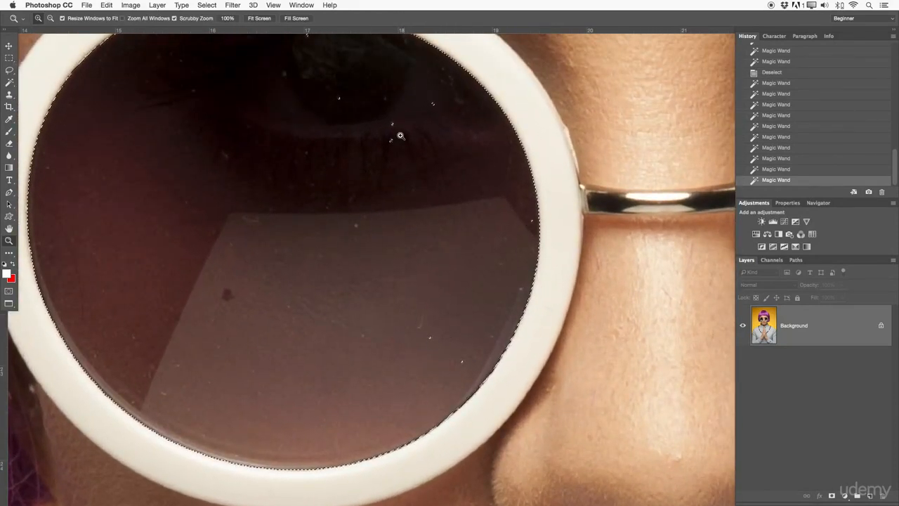
pyautogui.moveTo(388, 105); pyautogui.dragTo(398, 236)
pyautogui.moveTo(360, 213); pyautogui.dragTo(311, 200)
pyautogui.moveTo(486, 229); pyautogui.dragTo(455, 215)
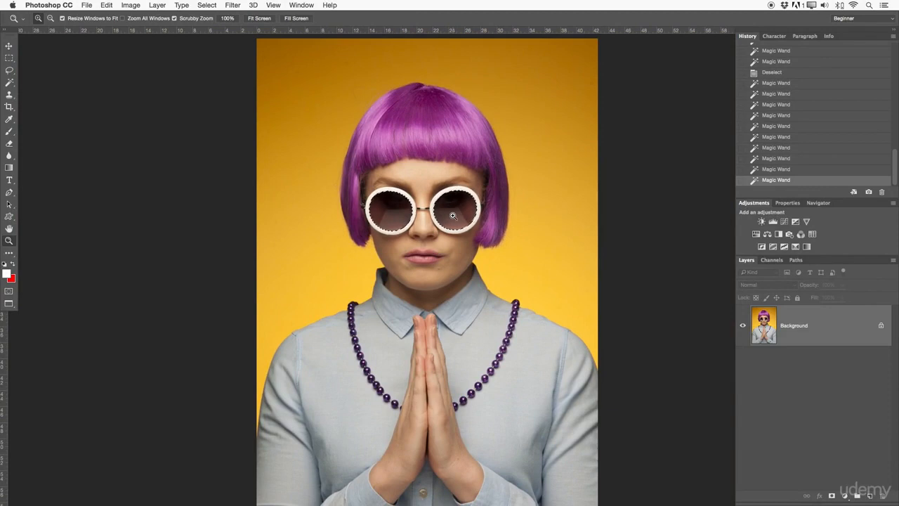
pyautogui.hotkey('ctrl', 'd')
pyautogui.hotkey('ctrl', '-')
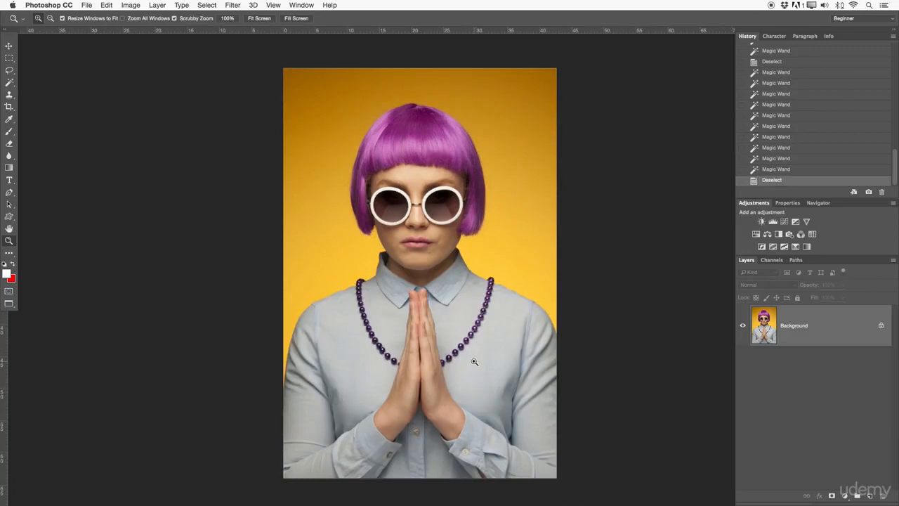